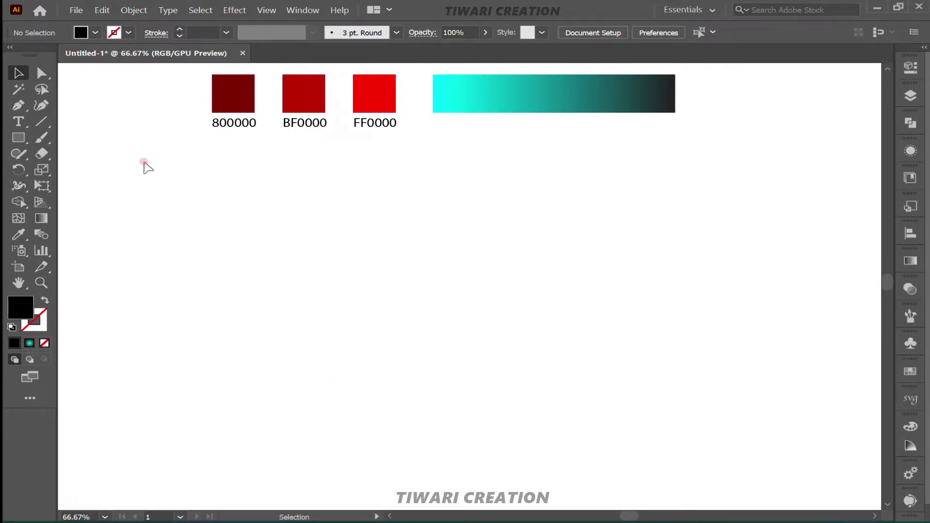
Step: Draw a three-point star with radii 200 and 100 px as a triangle, then move it left
left_click(19, 138)
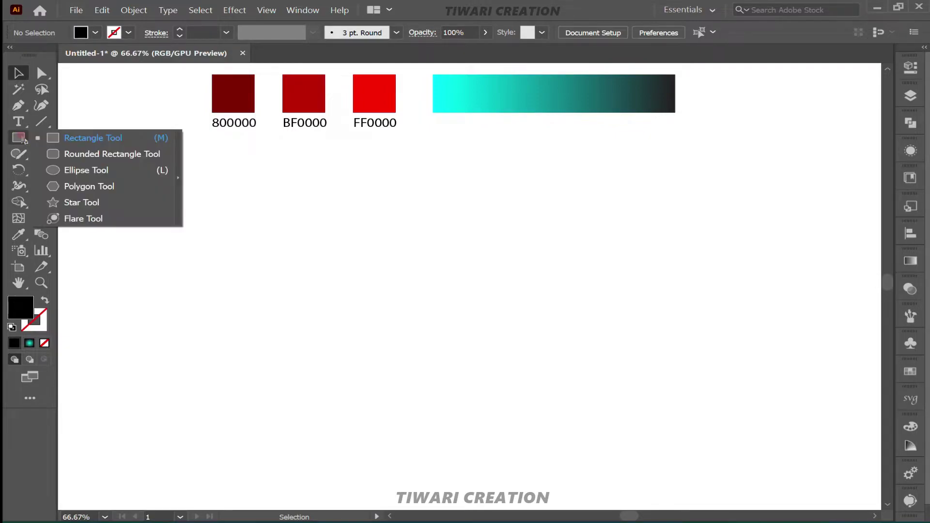
left_click(125, 202)
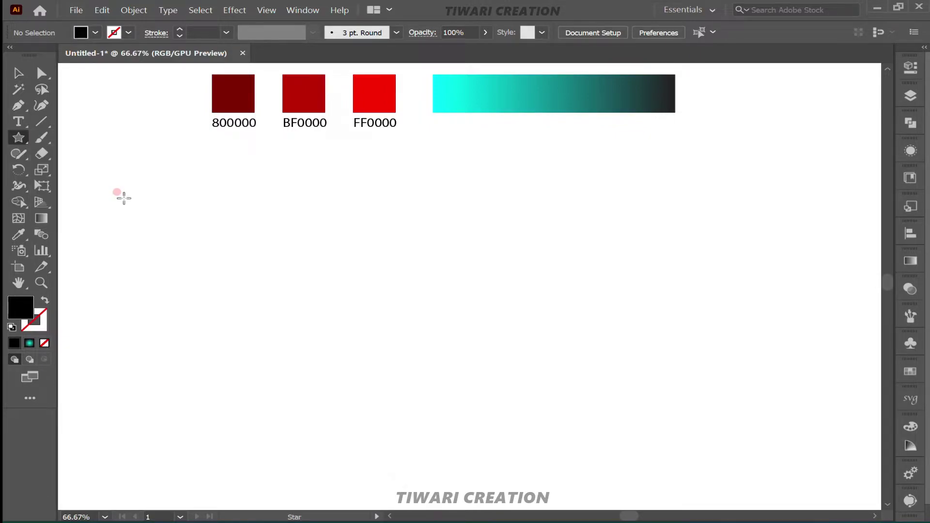
left_click(510, 297)
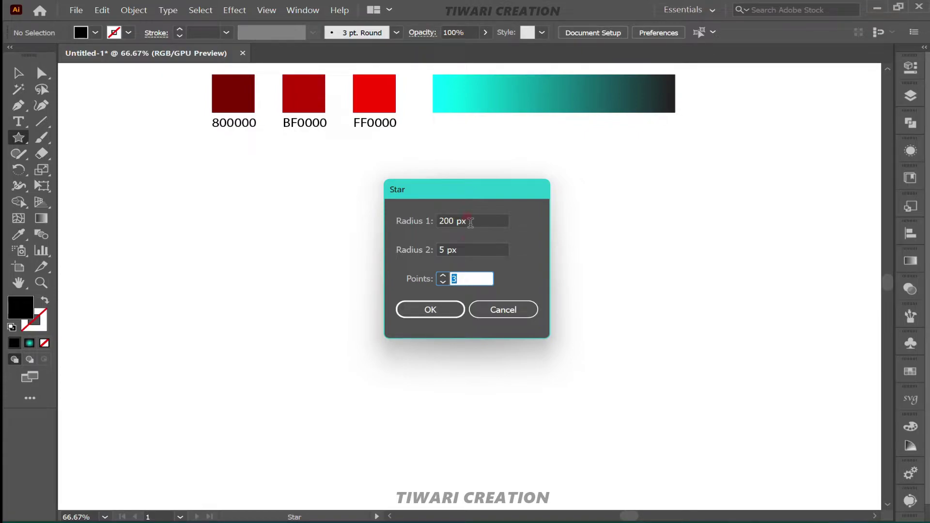
left_click(467, 250)
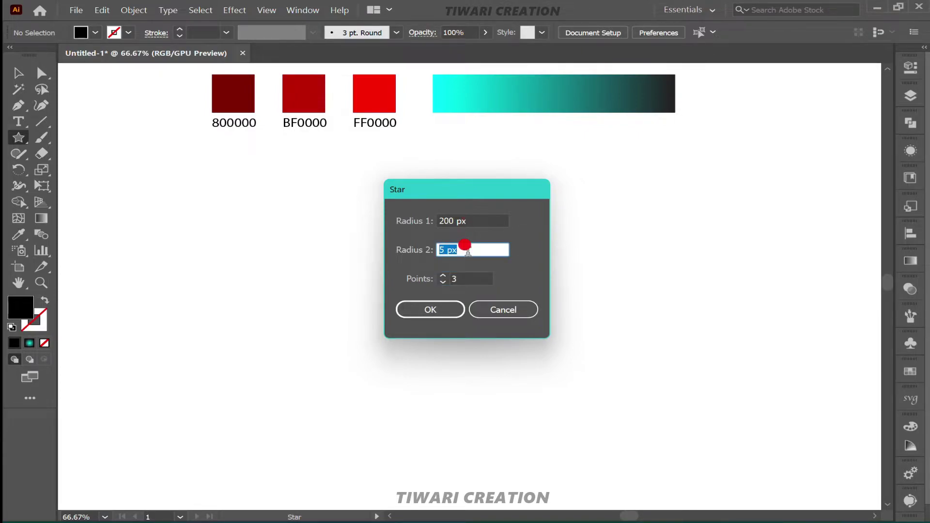
type("1")
type("00")
left_click(445, 308)
key("v")
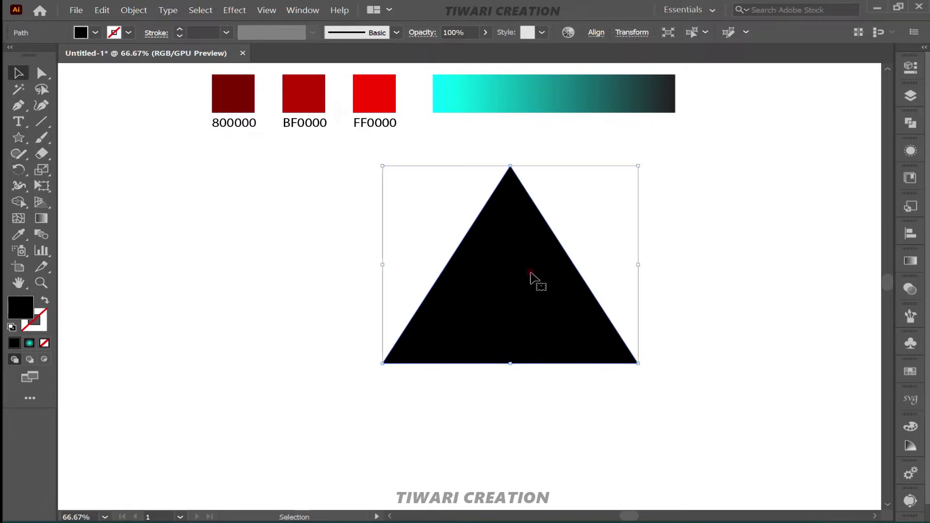
left_click_drag(526, 302, 283, 315)
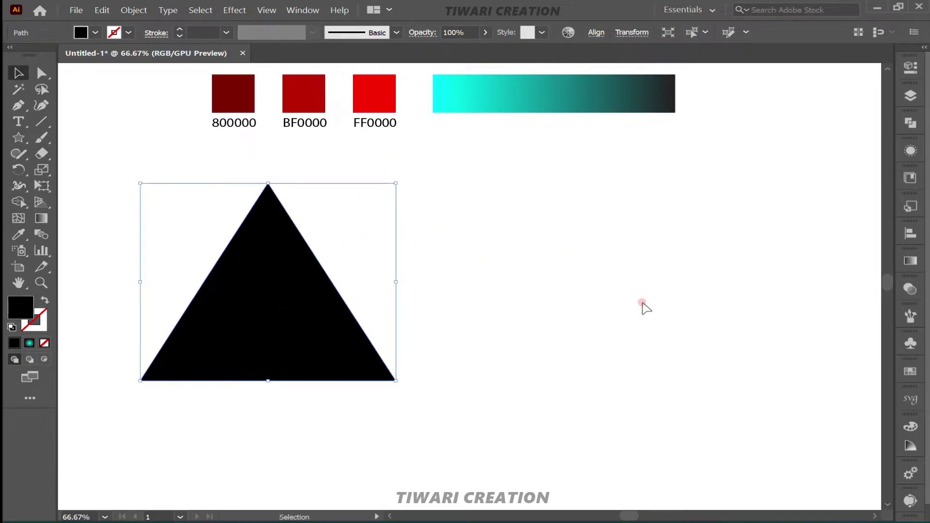
Step: Create a second three-point star with a 5 px inner radius beside the triangle
left_click(19, 138)
left_click(591, 269)
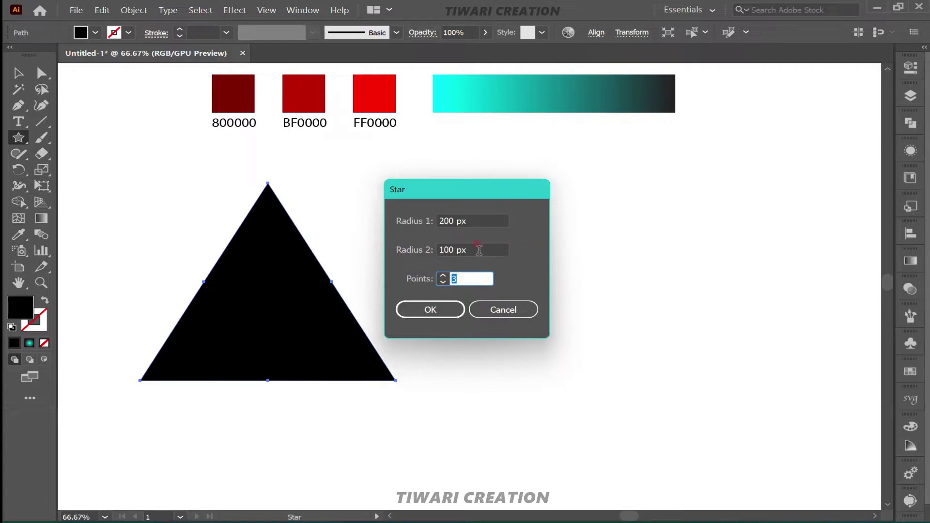
double_click(478, 249)
triple_click(478, 249)
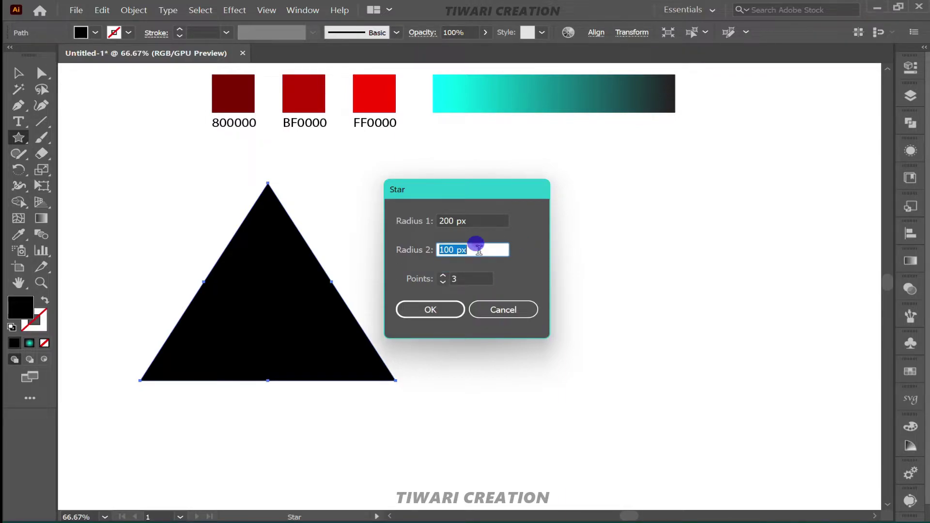
type("5")
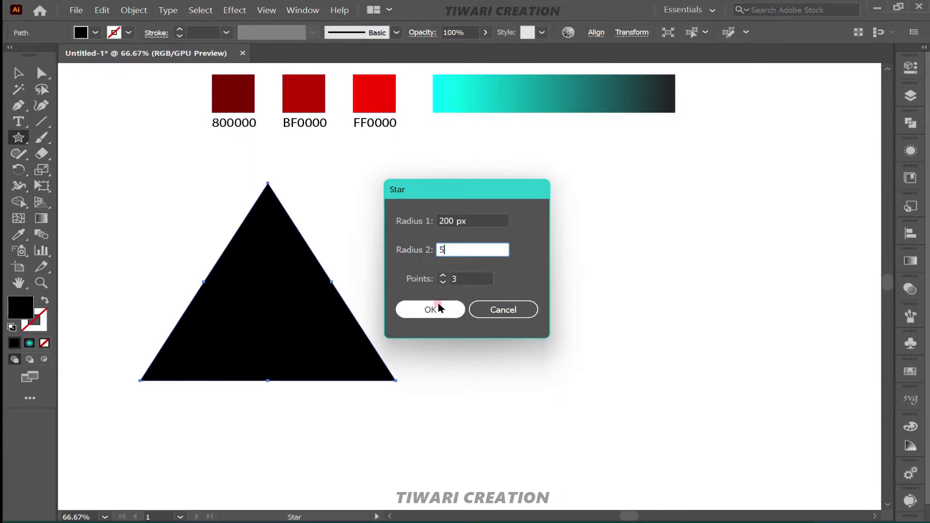
left_click(432, 301)
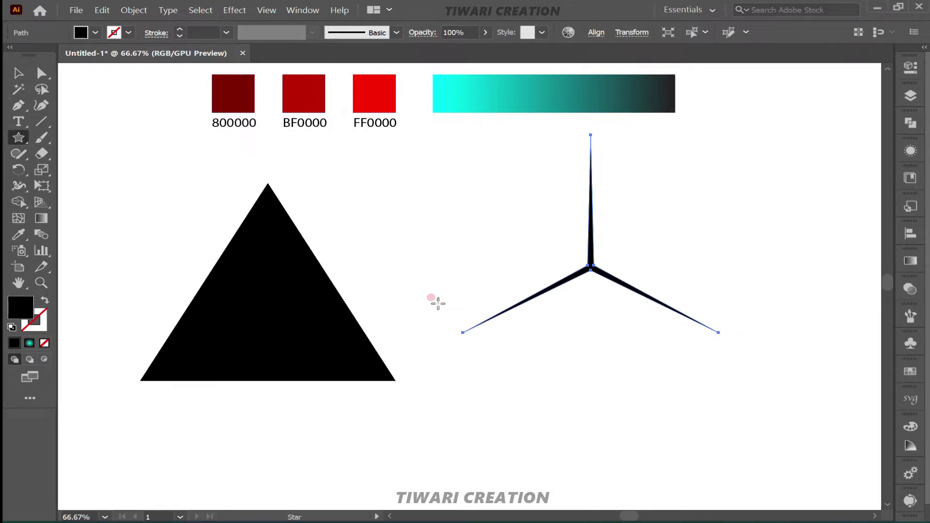
Step: Select the triangle and thin star and align their centres horizontally and vertically
key("v")
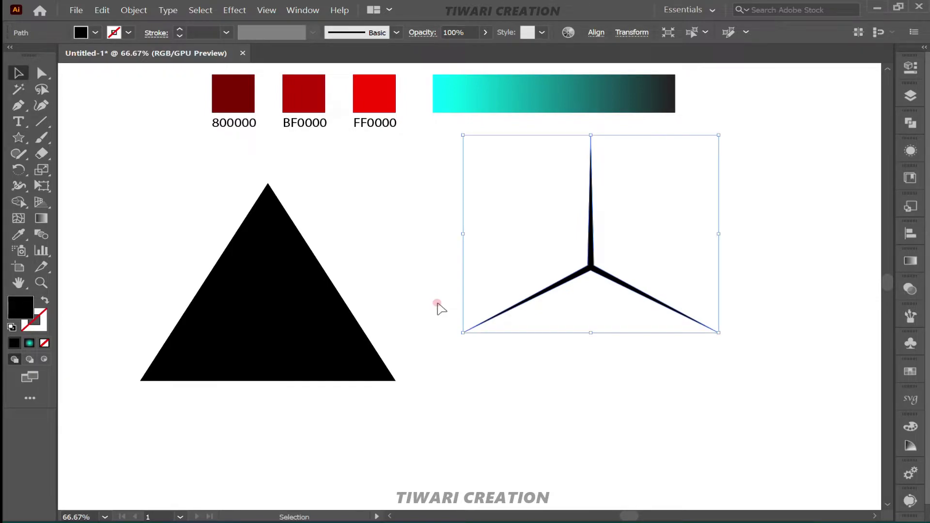
left_click(387, 256)
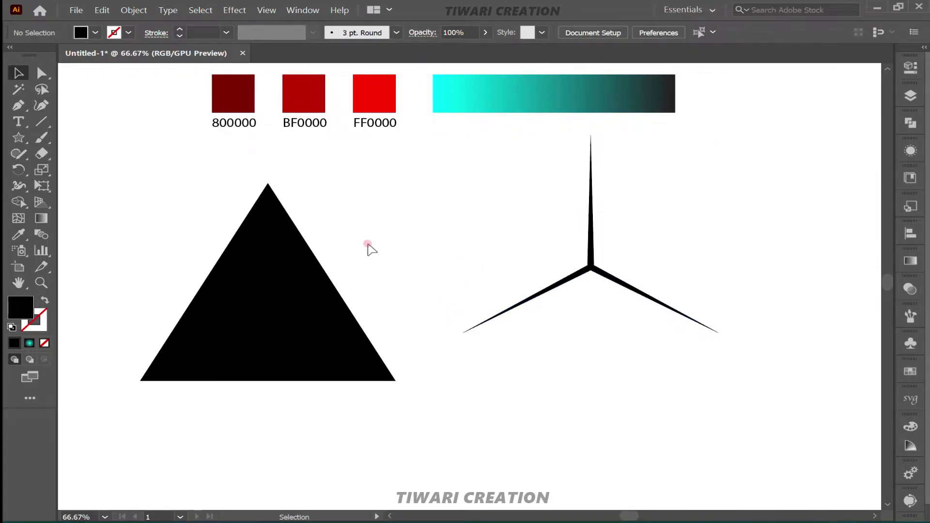
left_click_drag(143, 230, 609, 321)
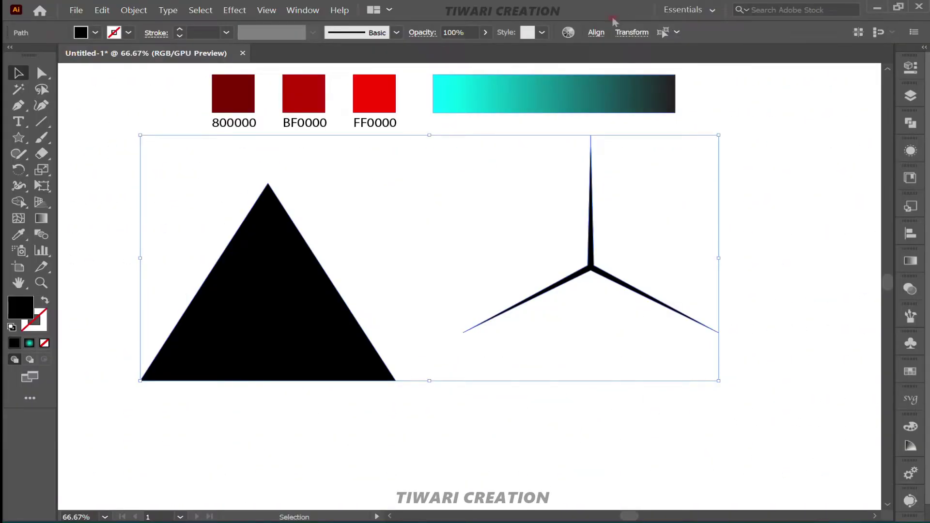
left_click(594, 33)
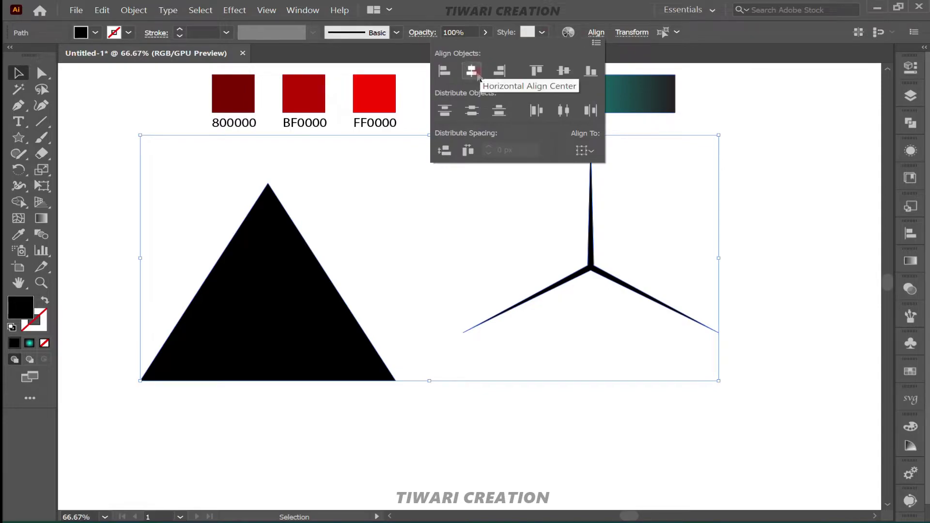
left_click(471, 71)
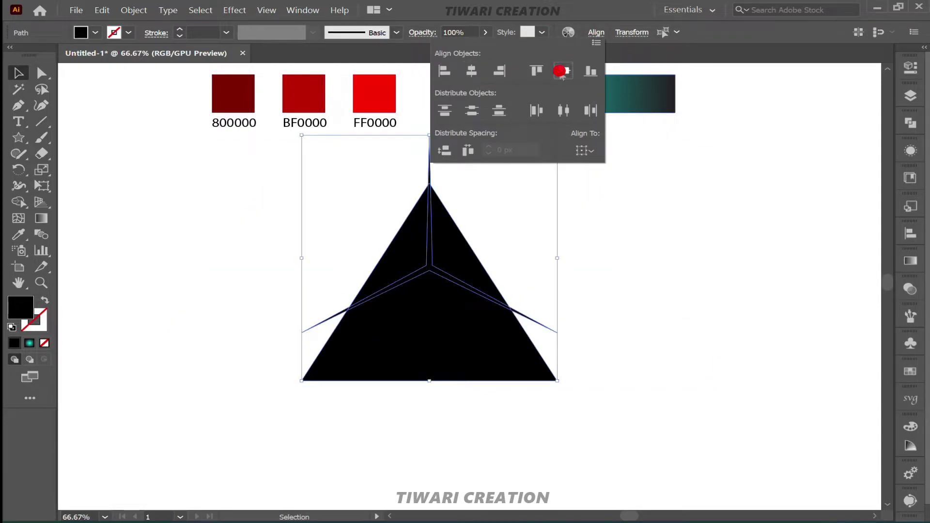
left_click(562, 70)
left_click(665, 212)
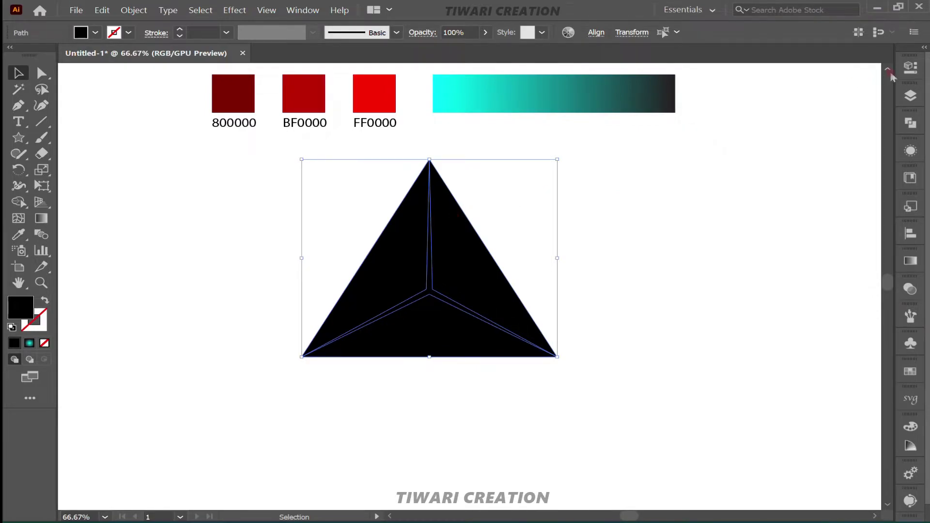
Step: Show the Properties panel for the selection and scroll down to the Pathfinder options
left_click(911, 68)
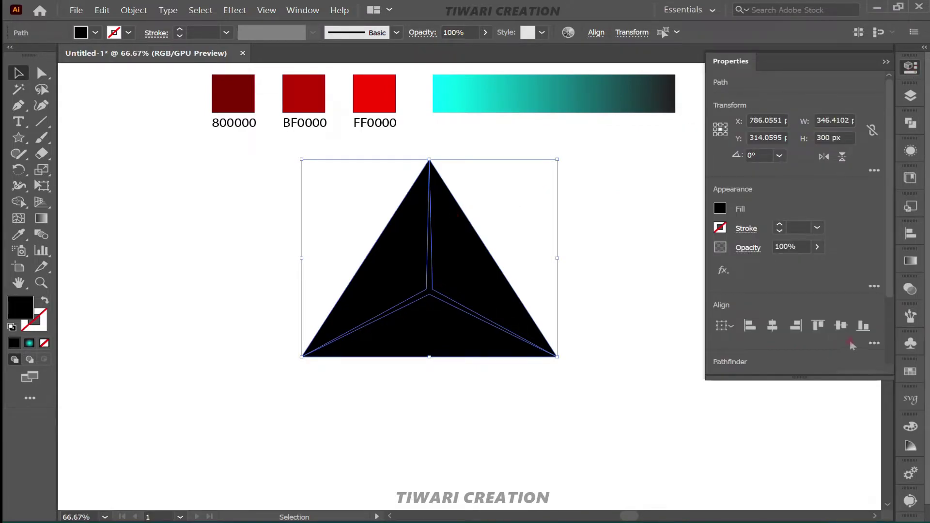
left_click(874, 343)
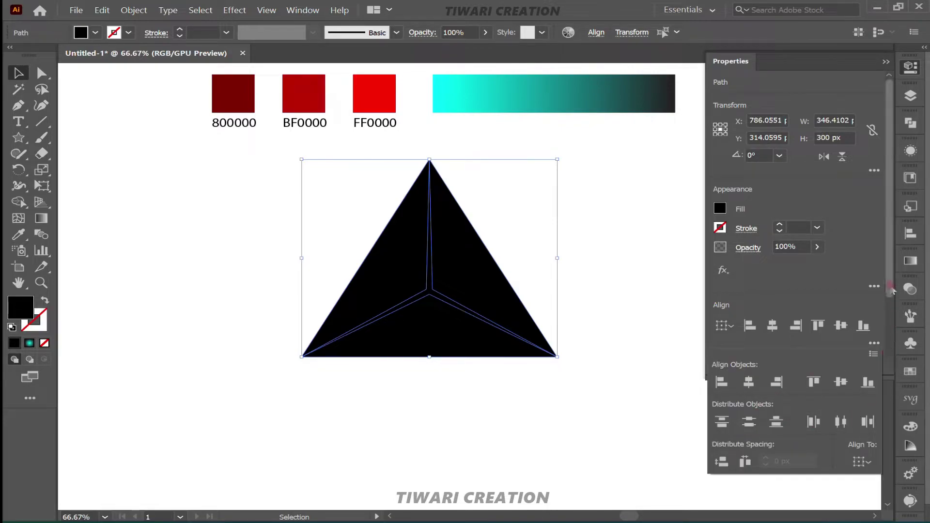
scroll(893, 358, "down", 3)
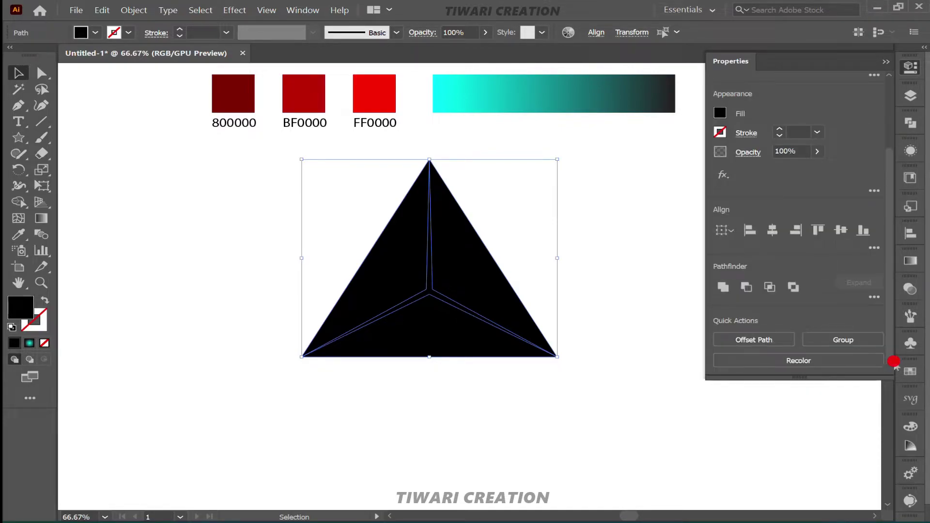
Step: Divide the triangle along the star's spokes and select all the resulting pieces
left_click(874, 297)
left_click(724, 371)
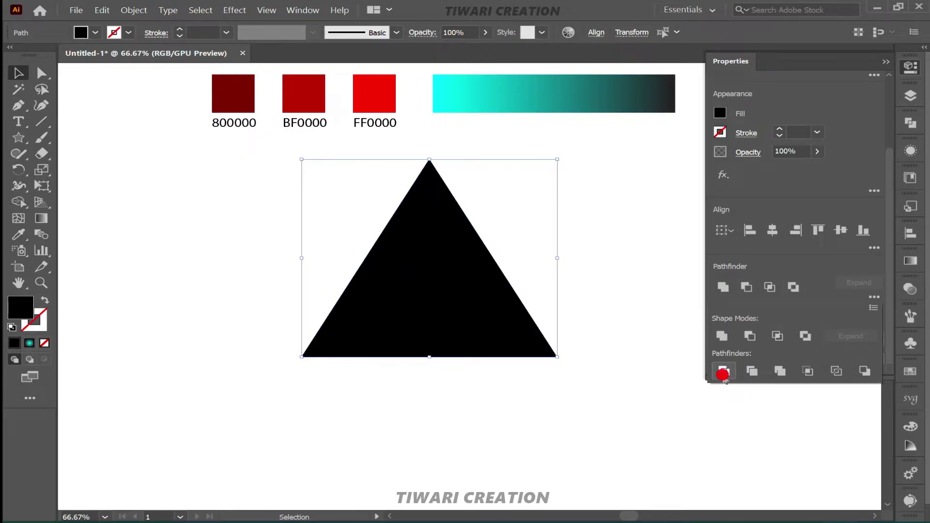
left_click(617, 316)
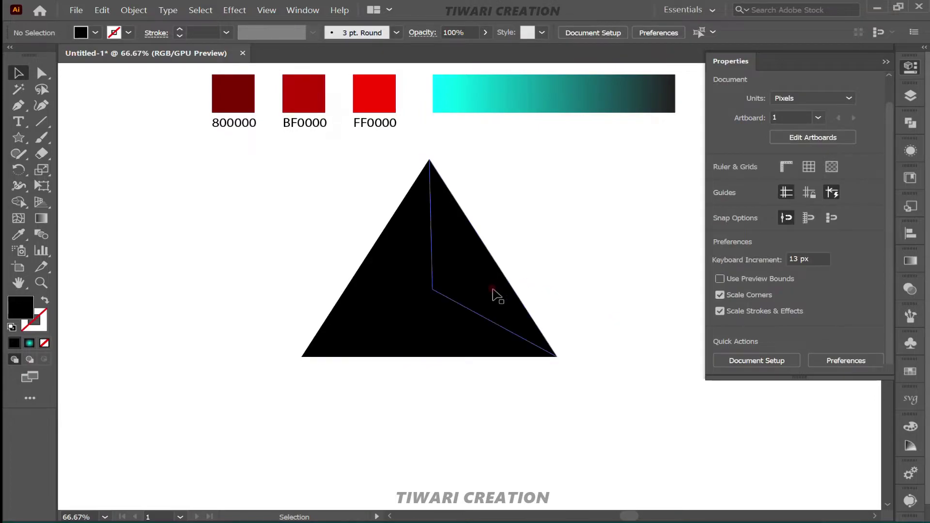
left_click_drag(320, 236, 561, 354)
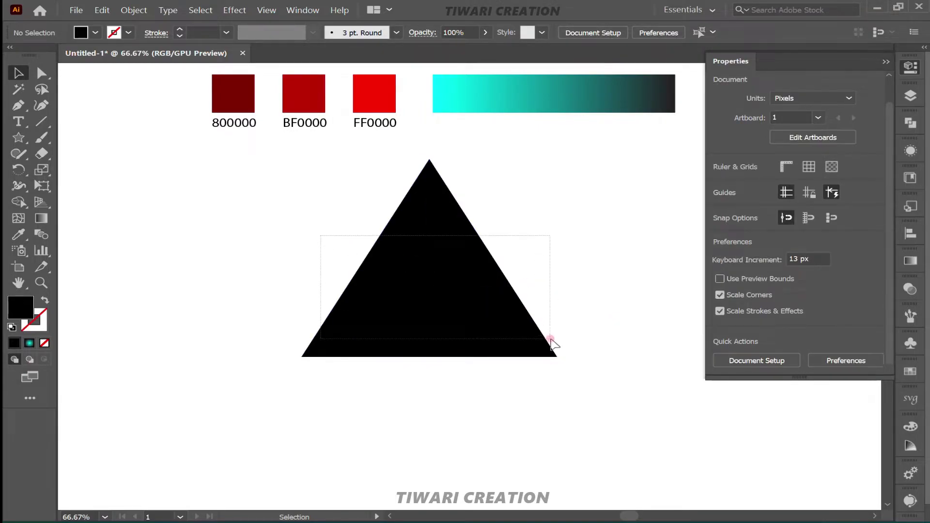
Step: Give the divided pieces no fill and a black stroke
left_click(94, 33)
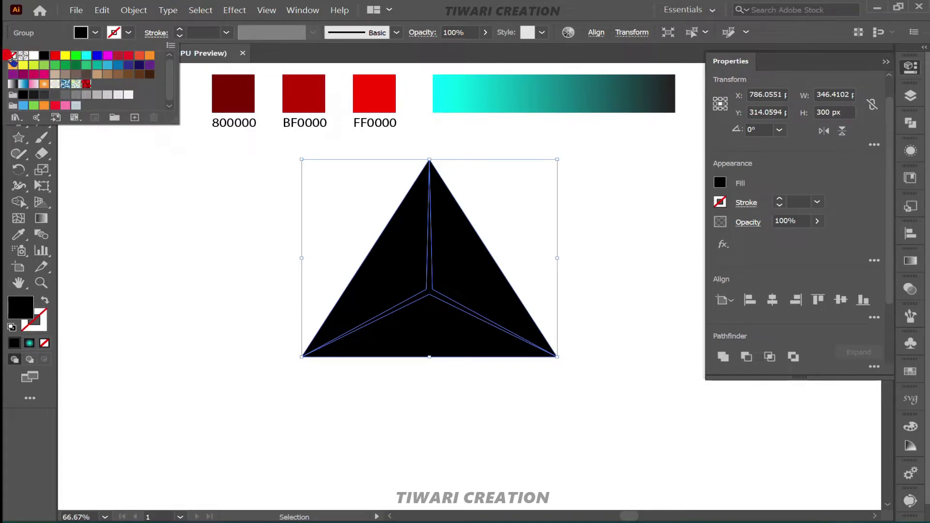
left_click(12, 55)
left_click(124, 33)
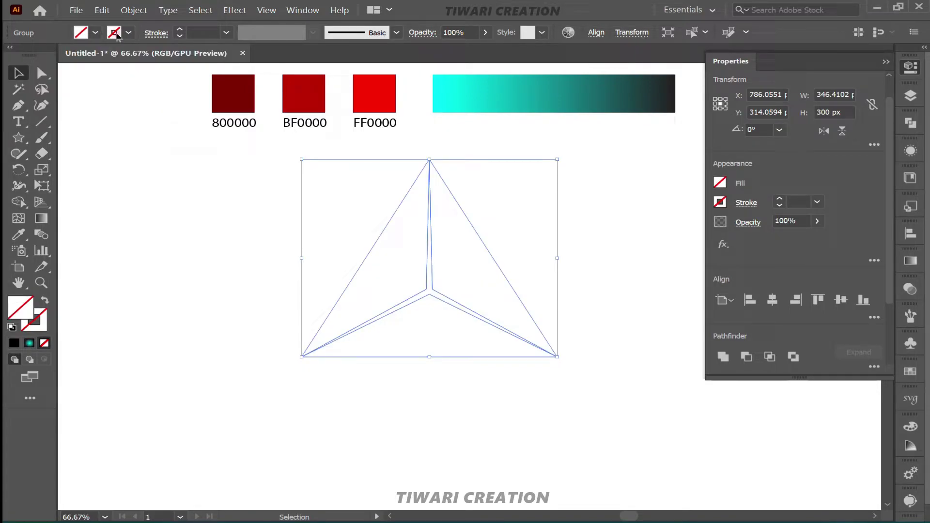
left_click(123, 33)
left_click(44, 55)
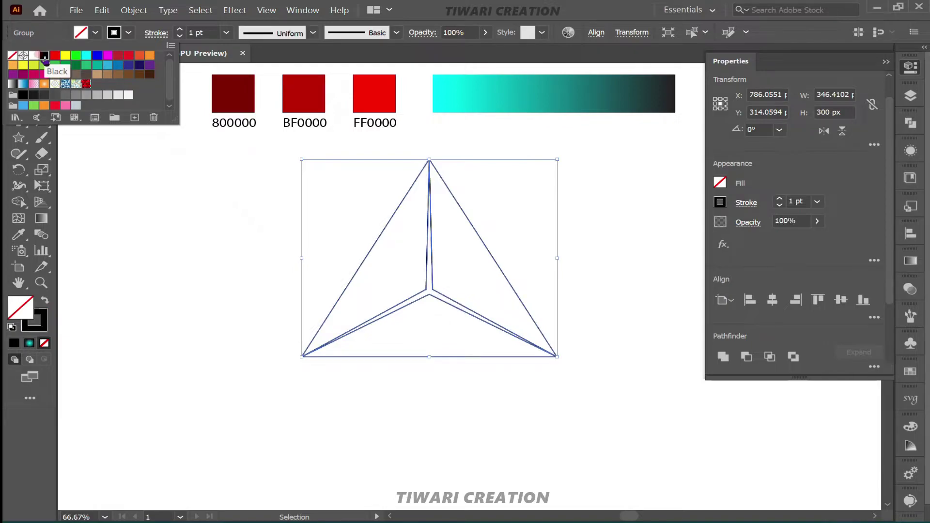
left_click(161, 239)
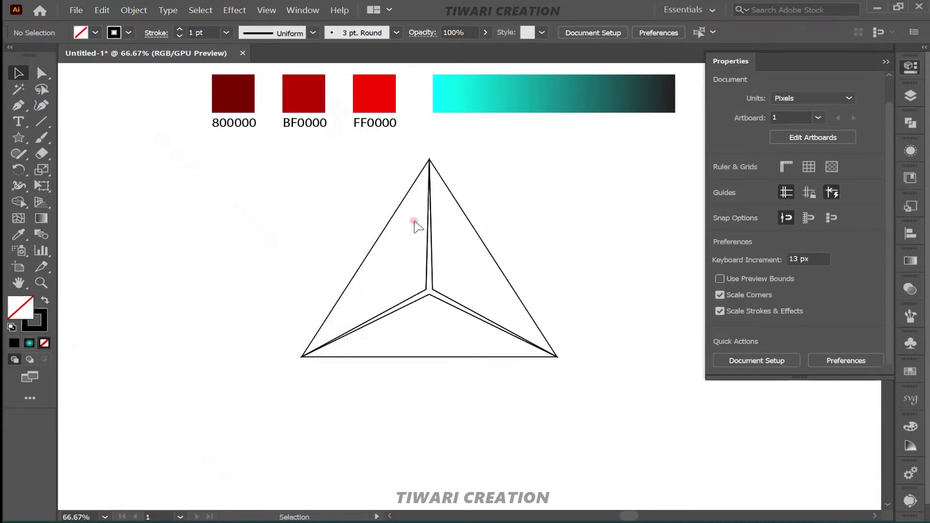
Step: Reselect the whole triangle group and switch to picking individual face paths
left_click(506, 285)
left_click(517, 287)
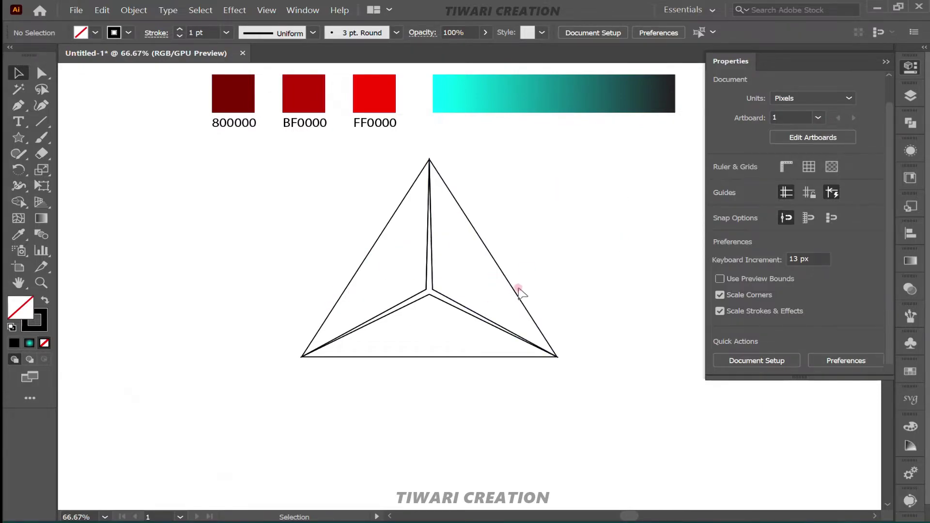
left_click(367, 252)
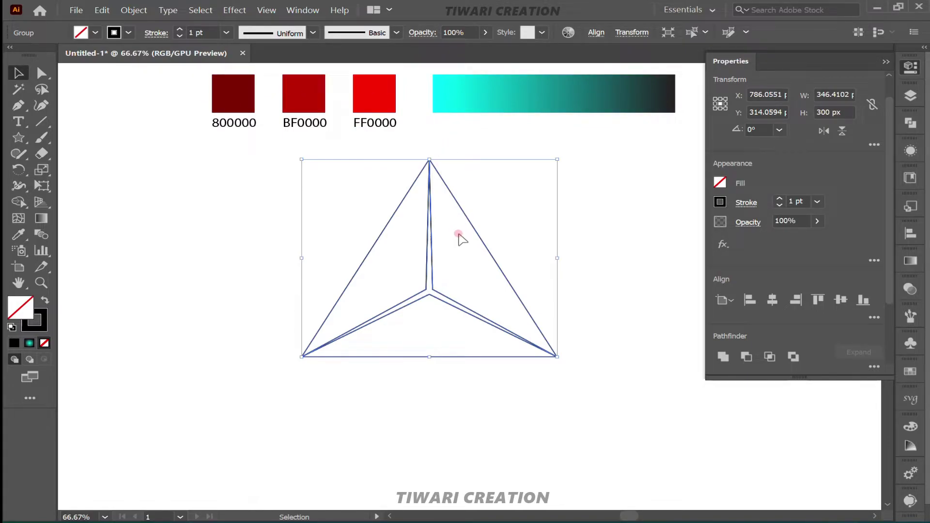
key("ctrl")
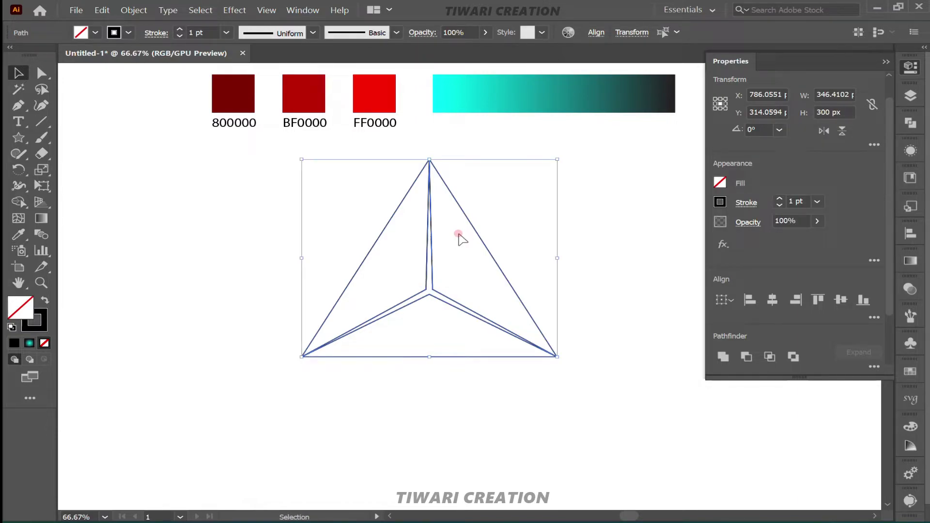
Step: Eyedrop 800000, BF0000 and FF0000 onto the left, bottom and right faces, then select the seams
left_click(263, 244)
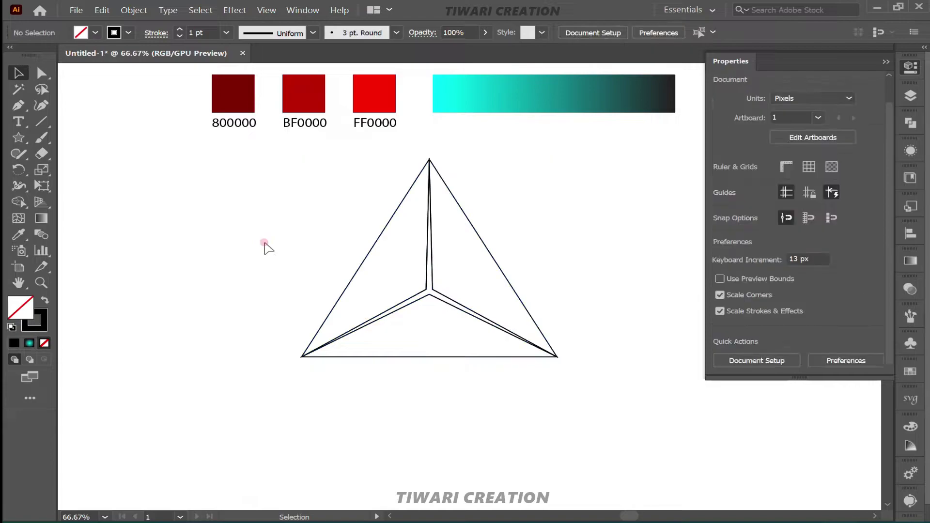
left_click(361, 265)
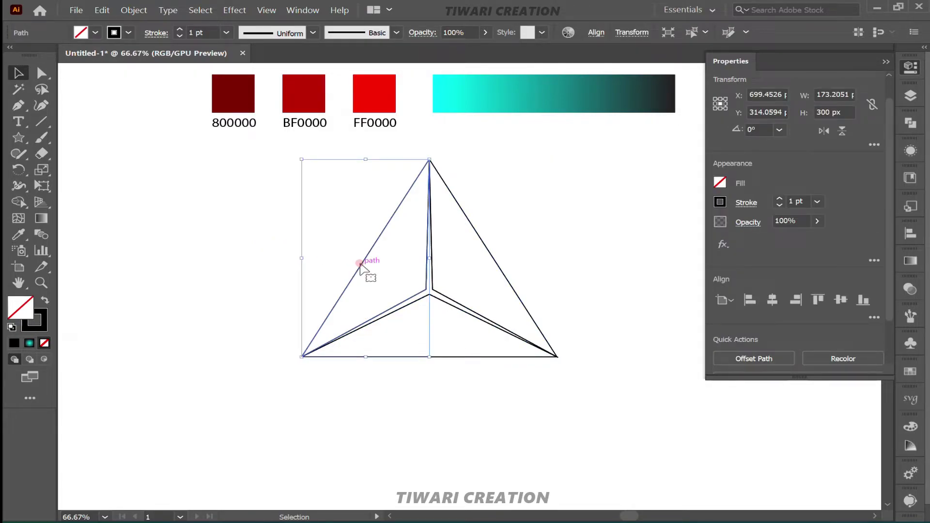
key("i")
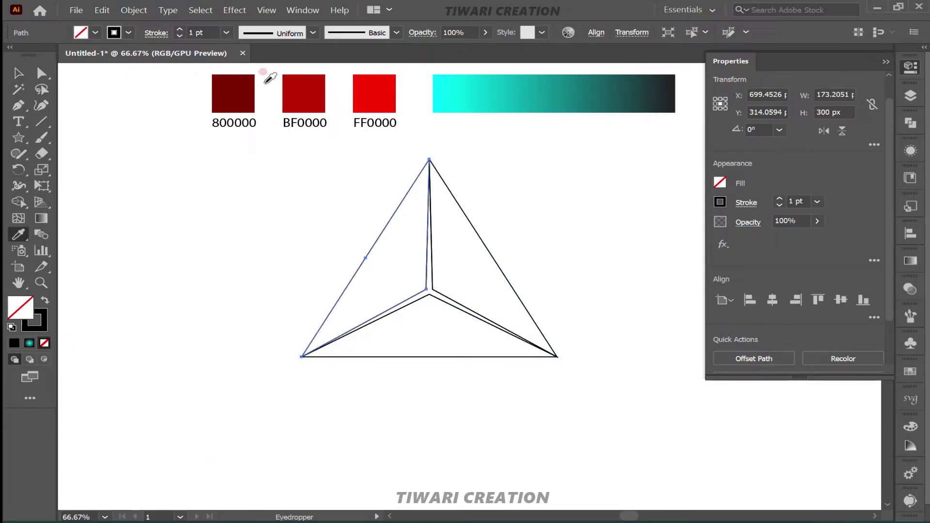
left_click(230, 85)
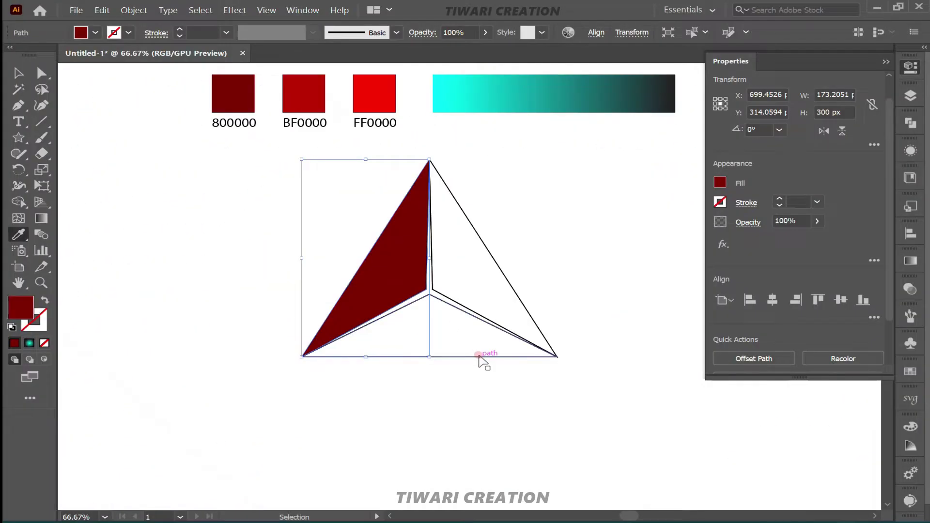
left_click(482, 357, "ctrl")
left_click(311, 93)
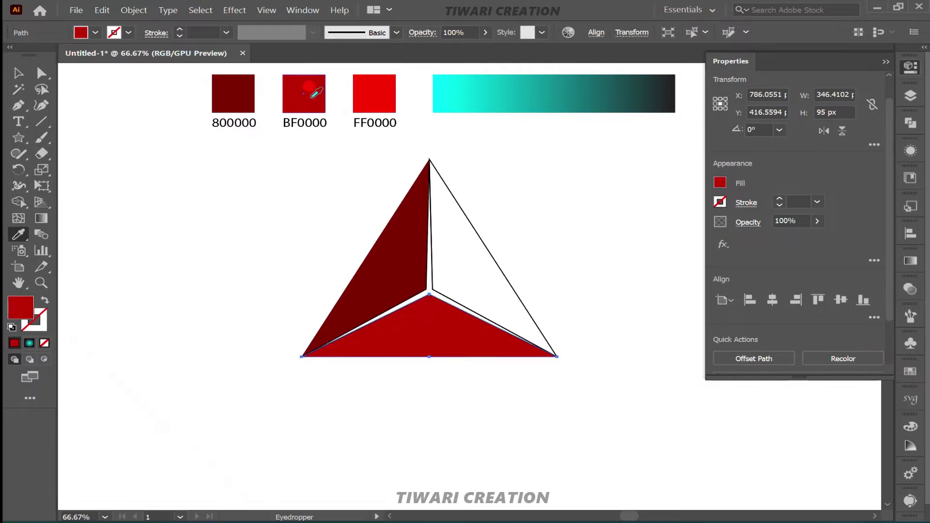
left_click(485, 237, "ctrl")
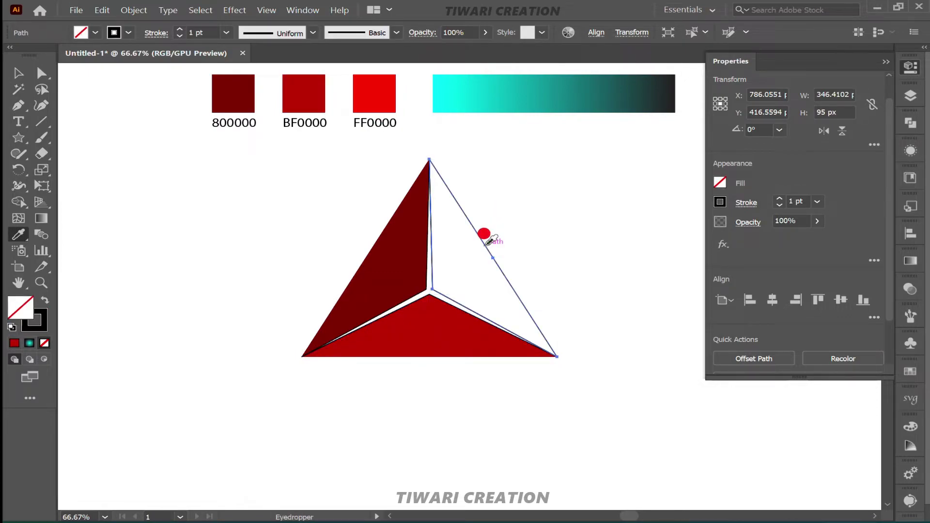
left_click(387, 92)
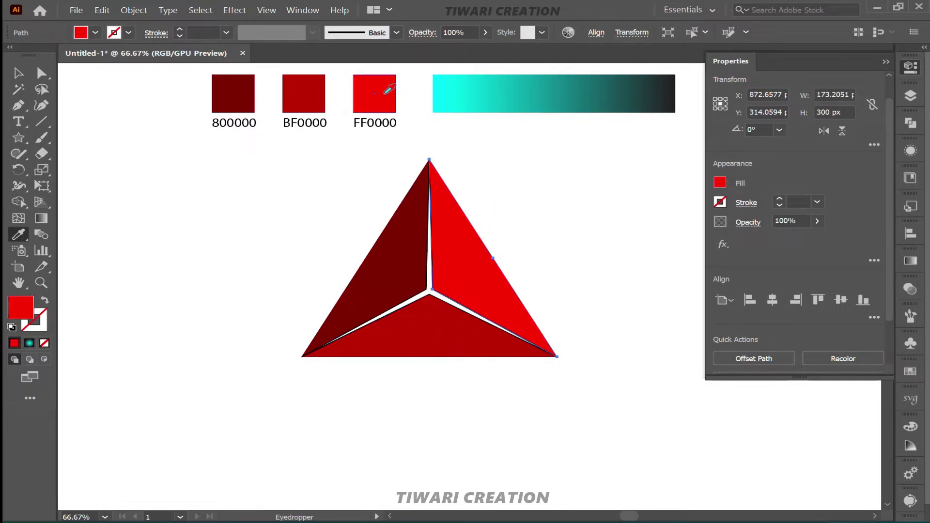
key("ctrl")
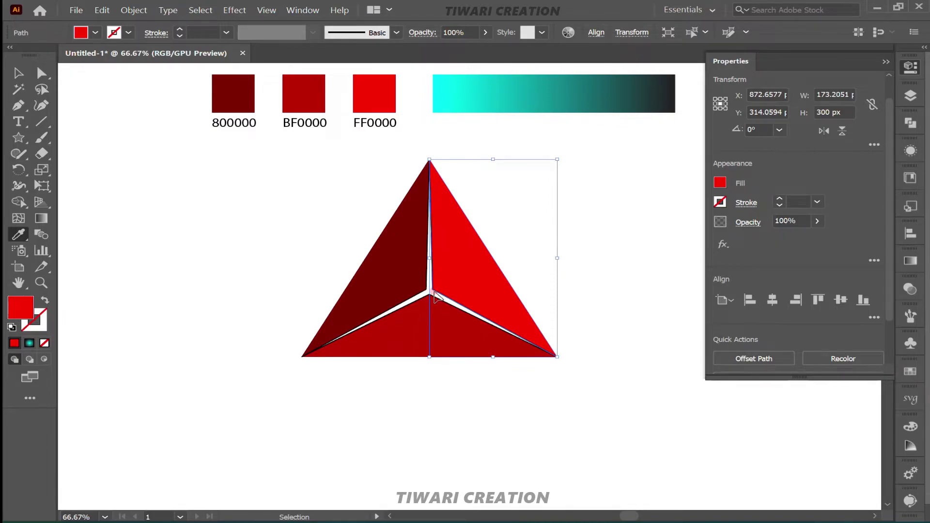
left_click(428, 293, "ctrl")
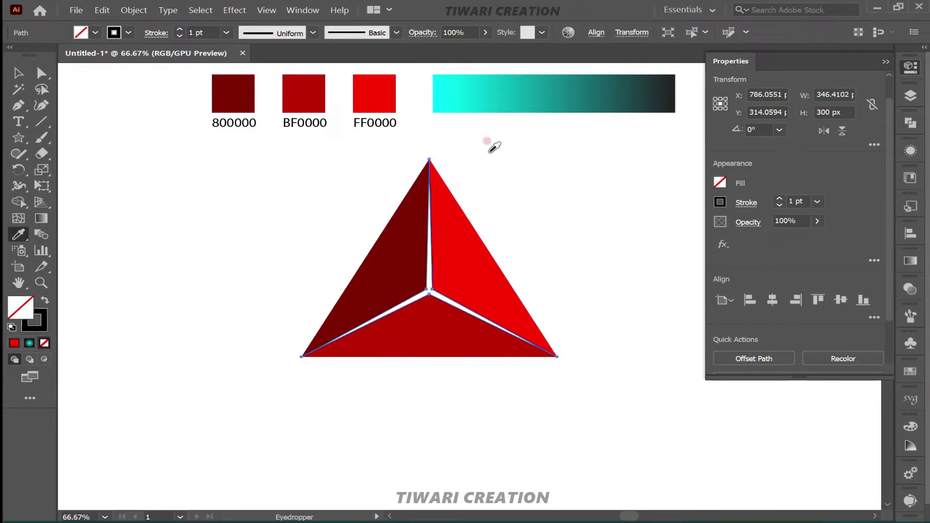
Step: Fill the seams with the cyan gradient, make it radial and centre it on the pyramid
left_click(548, 85)
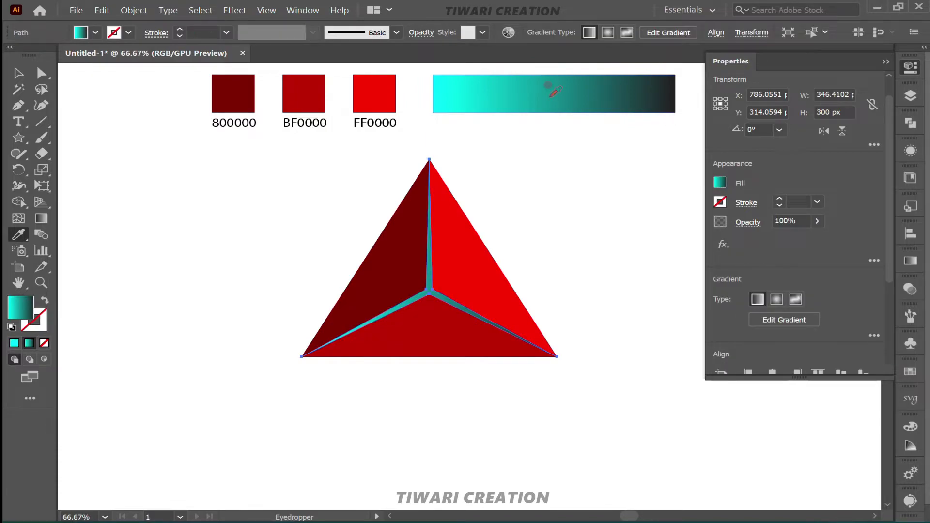
key("v")
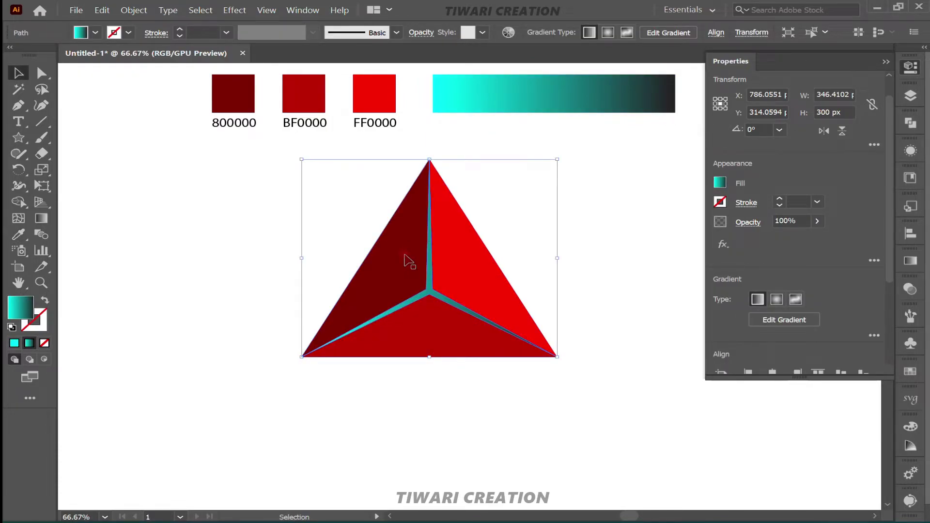
left_click(776, 300)
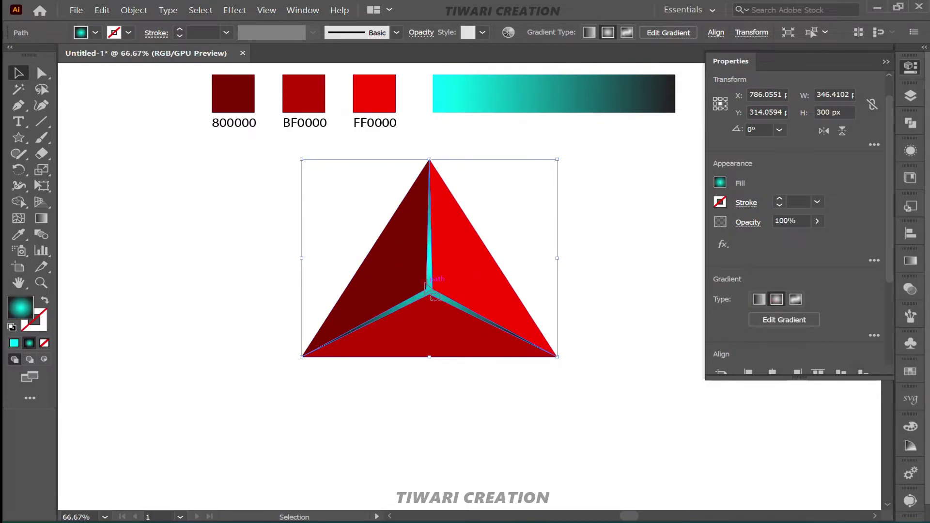
key("g")
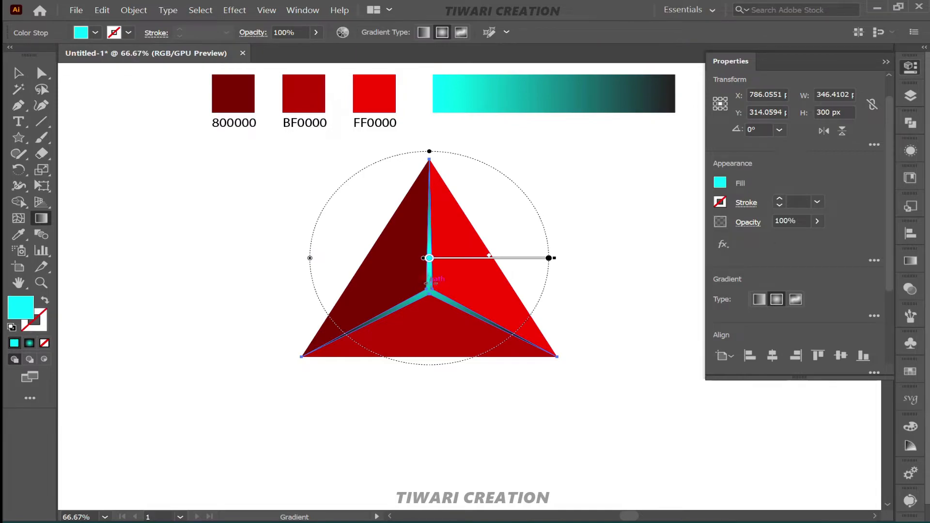
mouse_move(430, 286)
left_mouse_down()
mouse_move(520, 370)
mouse_move(536, 353)
left_mouse_up()
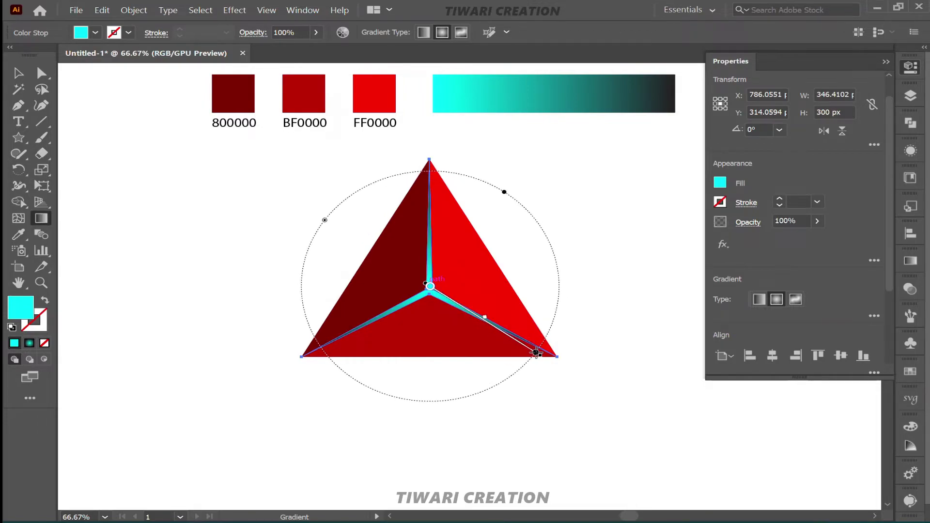
Step: Deselect, then marquee-select all of the pyramid's parts
key("v")
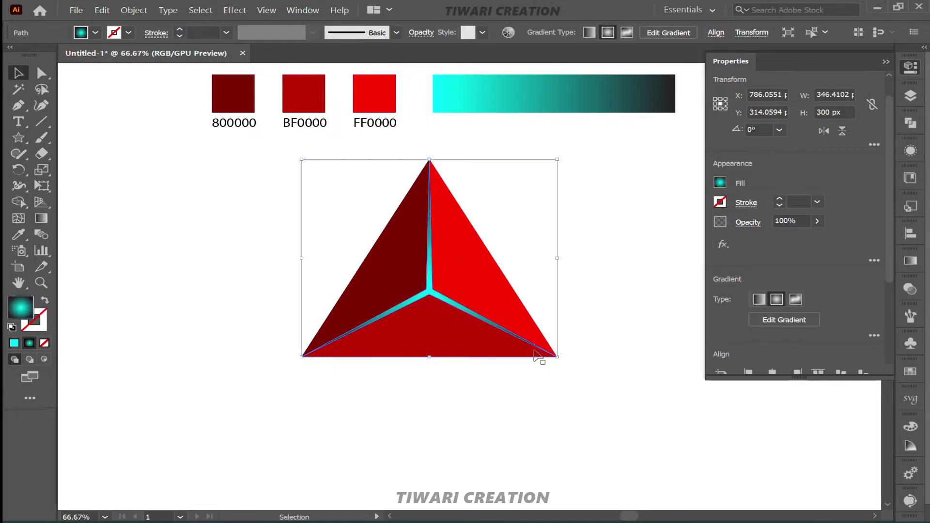
left_click(623, 354)
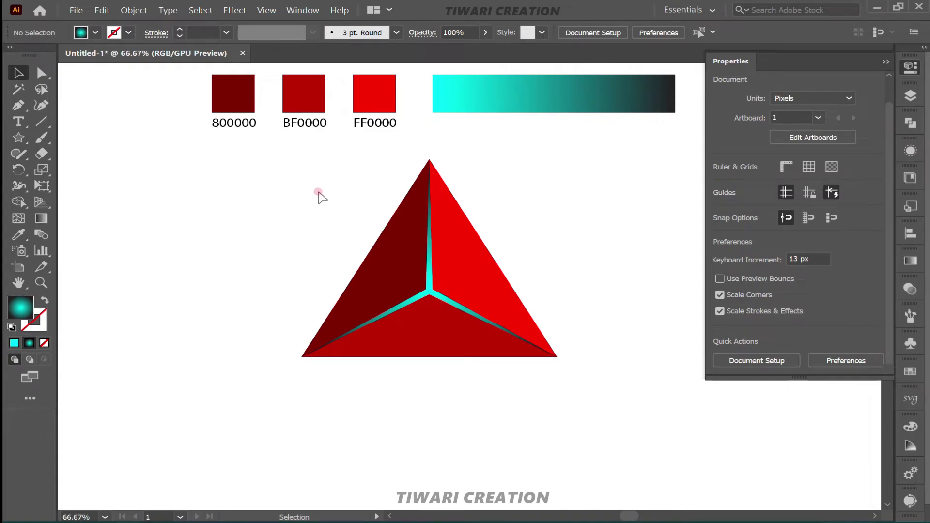
left_click_drag(314, 196, 605, 400)
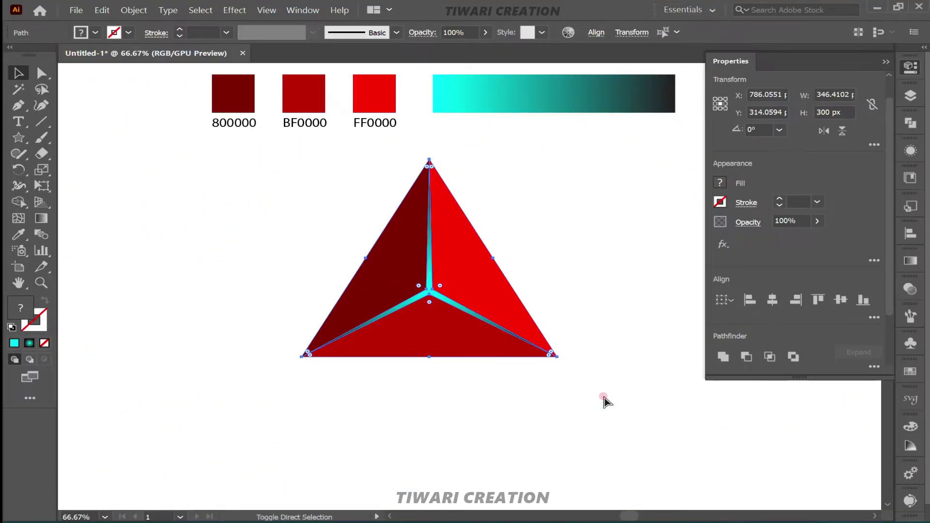
key("v")
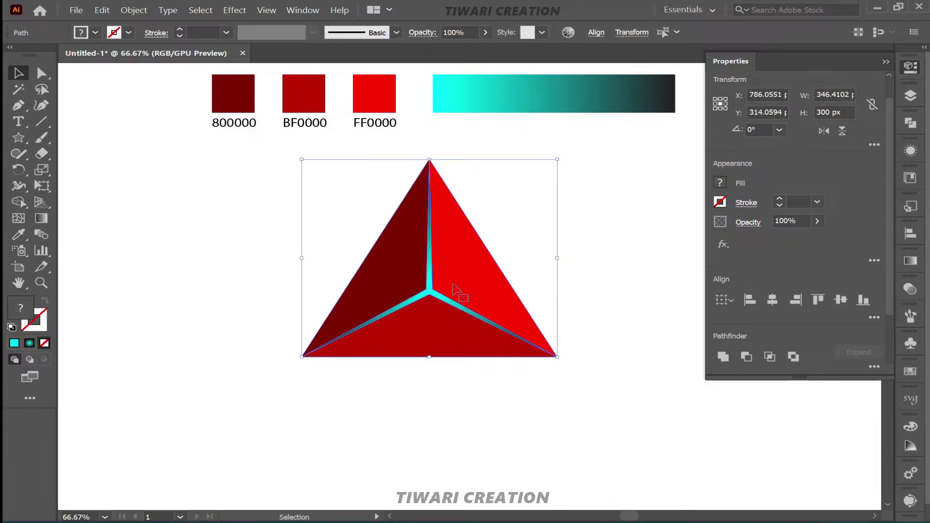
Step: Place a copy of the pyramid to the right, rotate it 180° and snap it against the original
left_click_drag(453, 286, 698, 286)
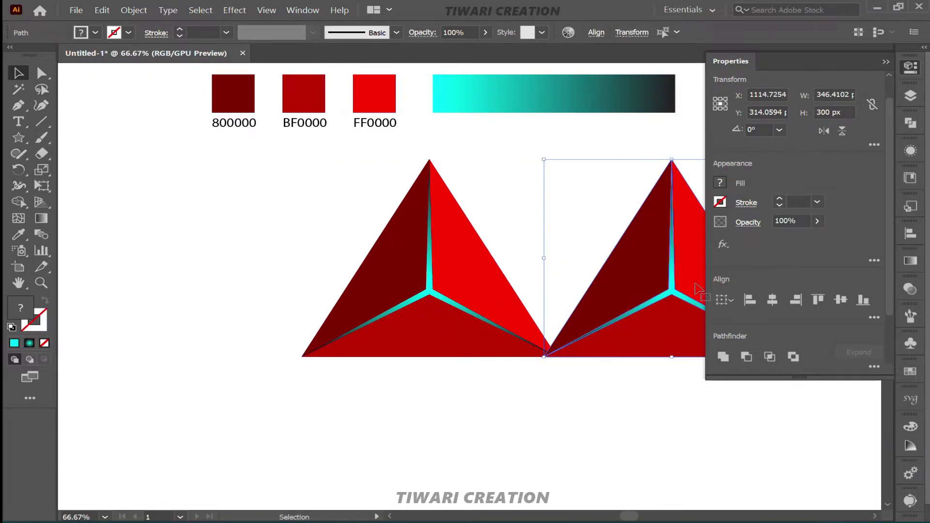
scroll(696, 286, "right", 5)
left_click_drag(514, 297, 557, 296)
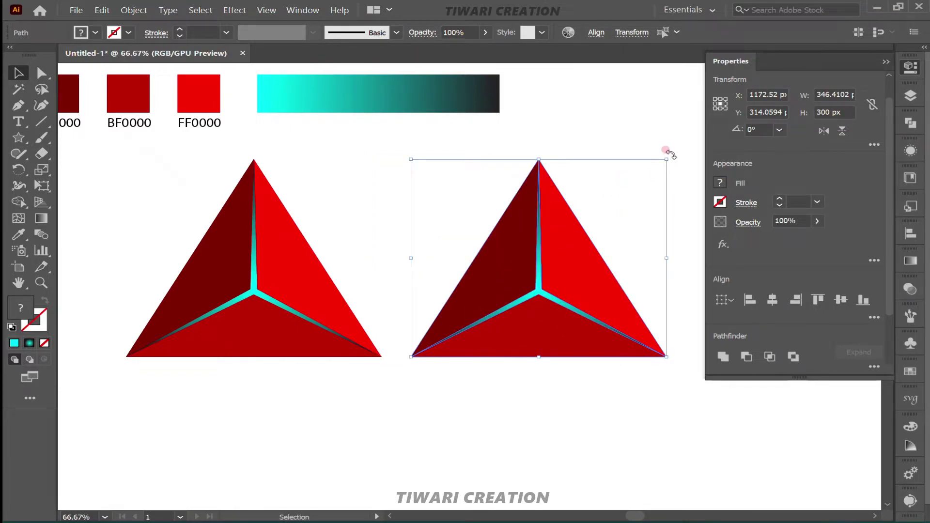
left_click_drag(670, 153, 411, 310)
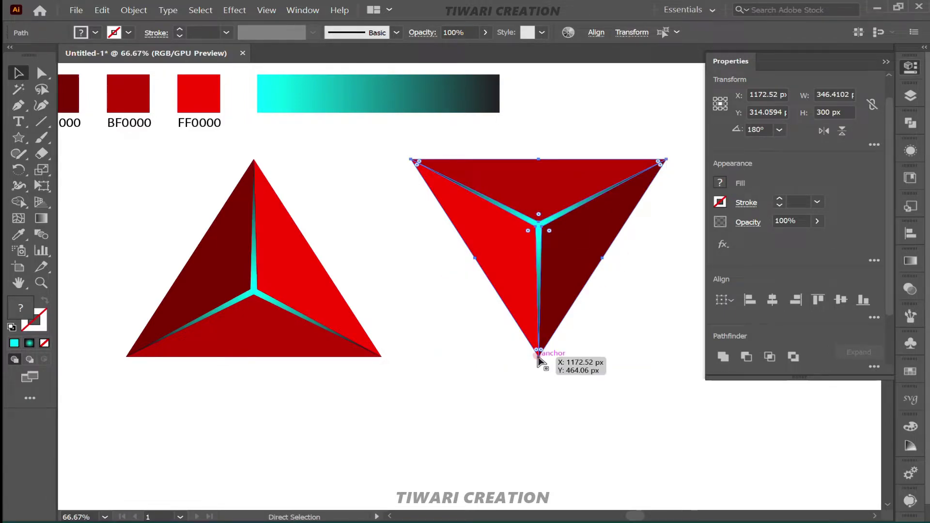
left_click_drag(539, 356, 381, 357)
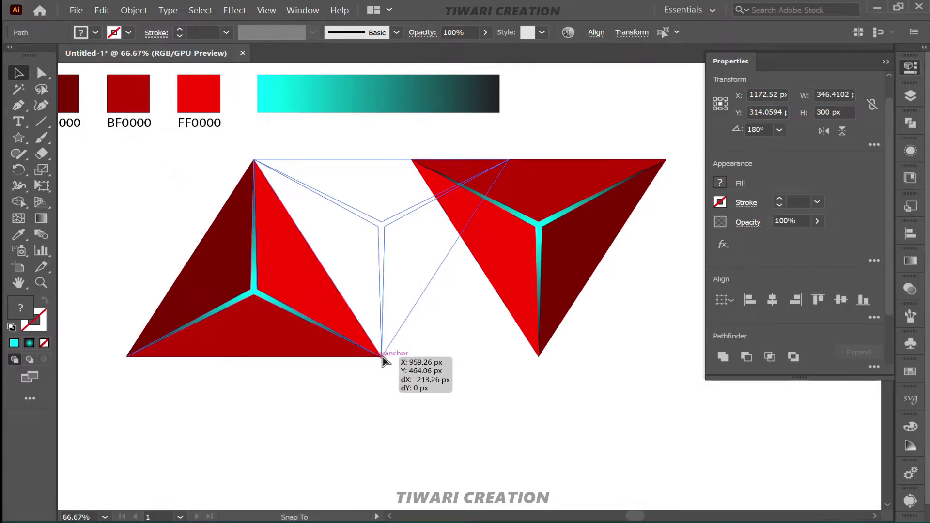
left_click_drag(382, 359, 382, 358)
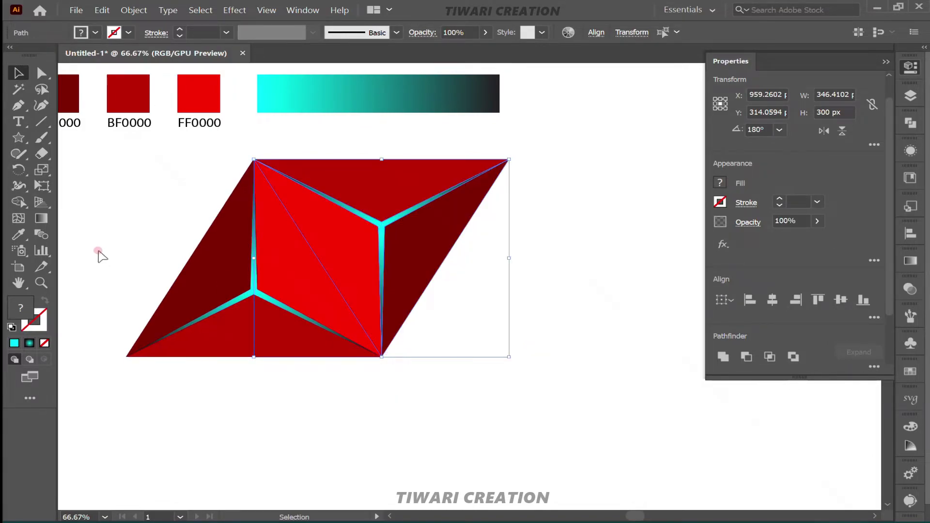
Step: Select both pyramids and scale them down about the centre to roughly 336×194 px
left_click_drag(99, 251, 455, 321)
scroll(455, 321, "left", 5)
scroll(455, 322, "right", 2)
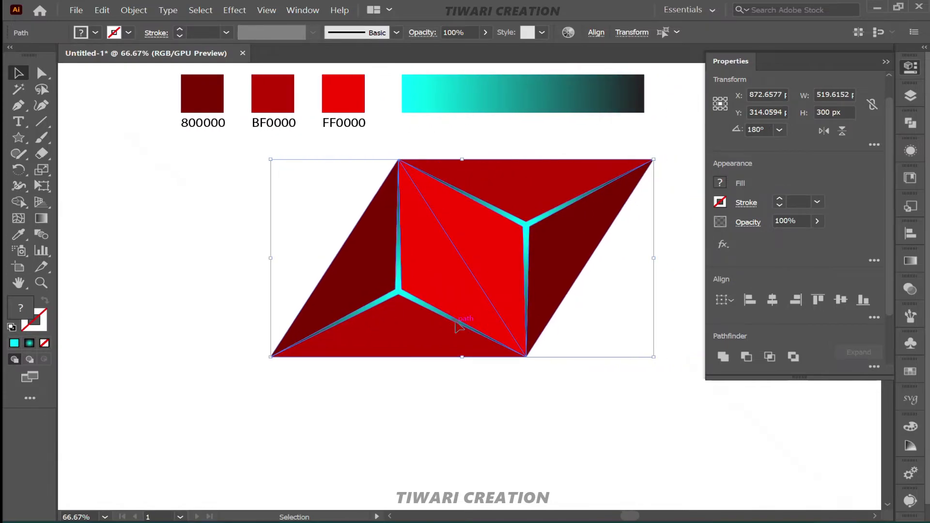
left_click_drag(270, 357, 338, 321)
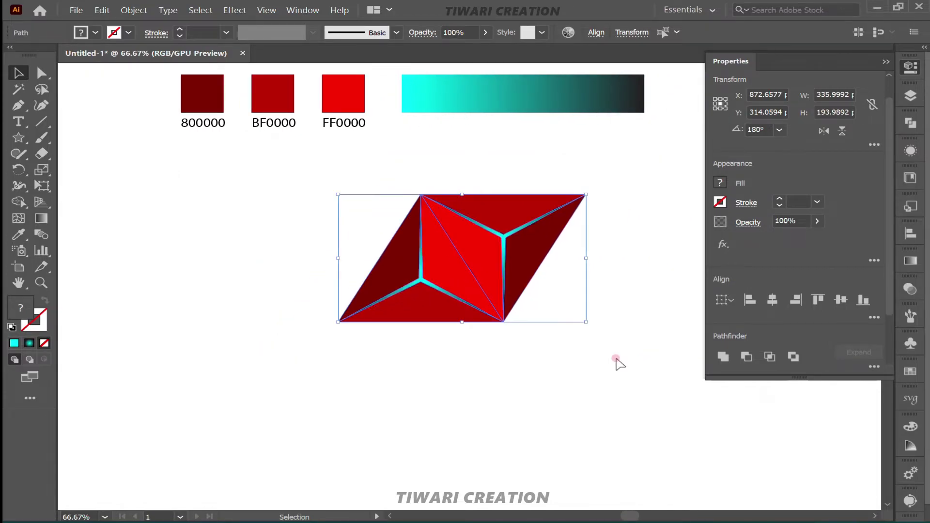
Step: Eyedrop 800000, BF0000 and FF0000 onto the central, far-right and top faces of the shape
left_click(648, 334)
left_click(494, 266)
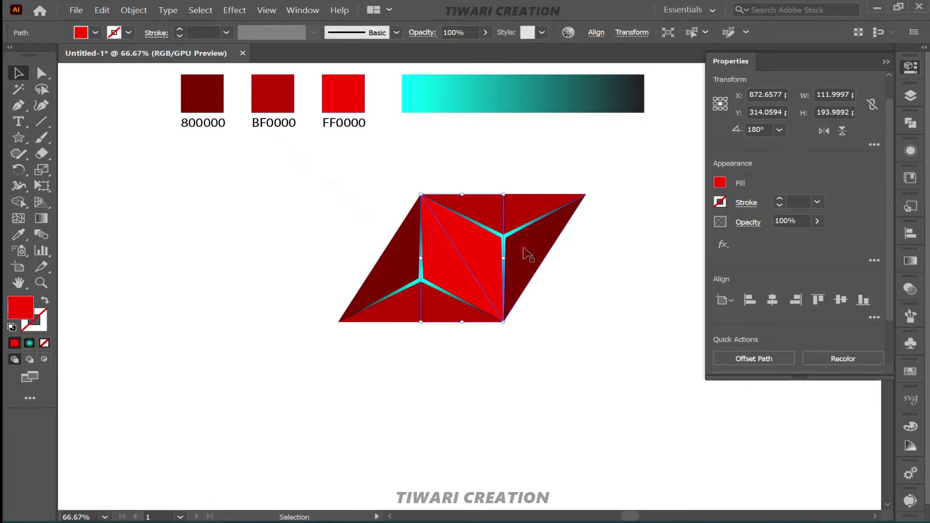
key("i")
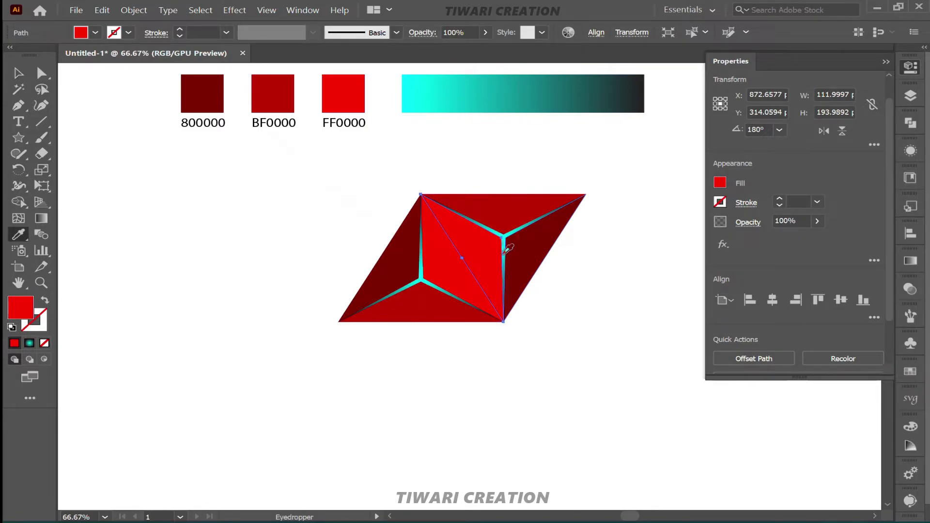
left_click(198, 87)
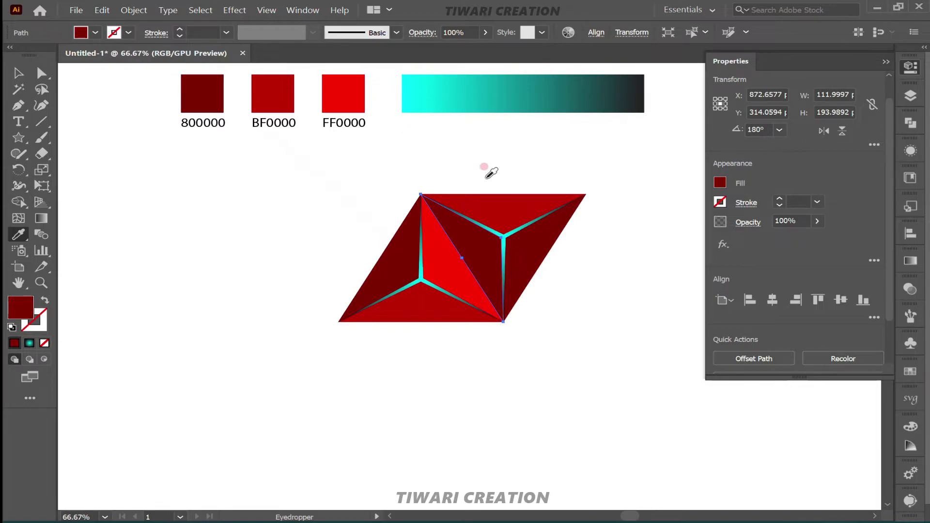
left_click(535, 249, "ctrl")
left_click(267, 87)
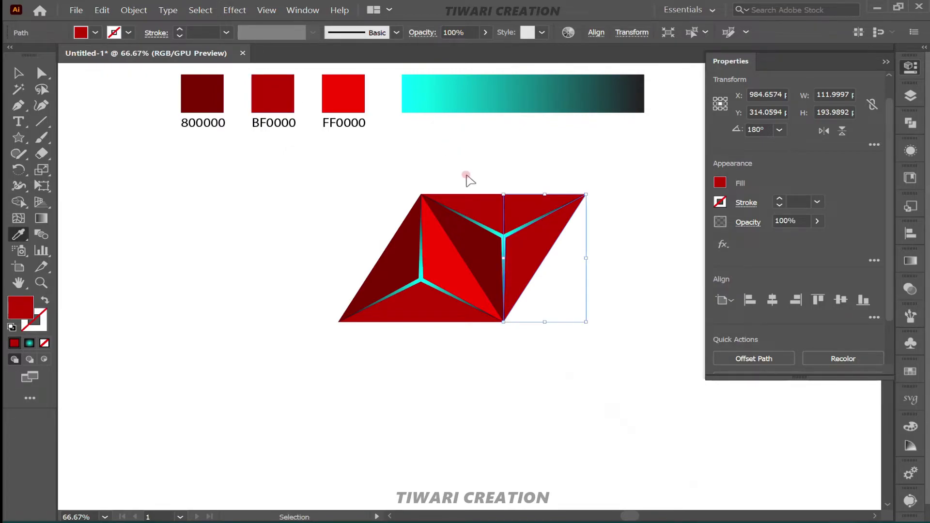
left_click(467, 204, "ctrl")
left_click(341, 94)
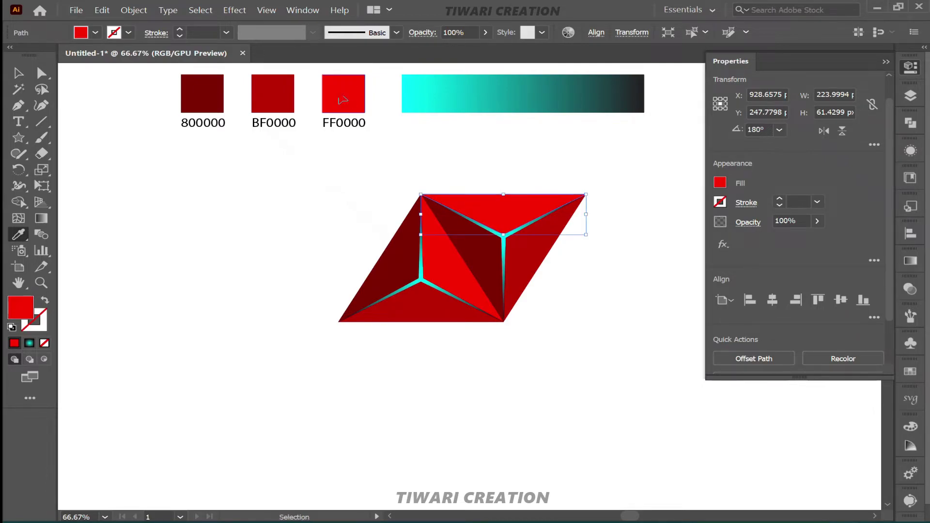
Step: Undo misses, recolour the centre face 800000 and the right face FF0000, then select every face
key("ctrl+z")
key("ctrl+z")
key("ctrl+z")
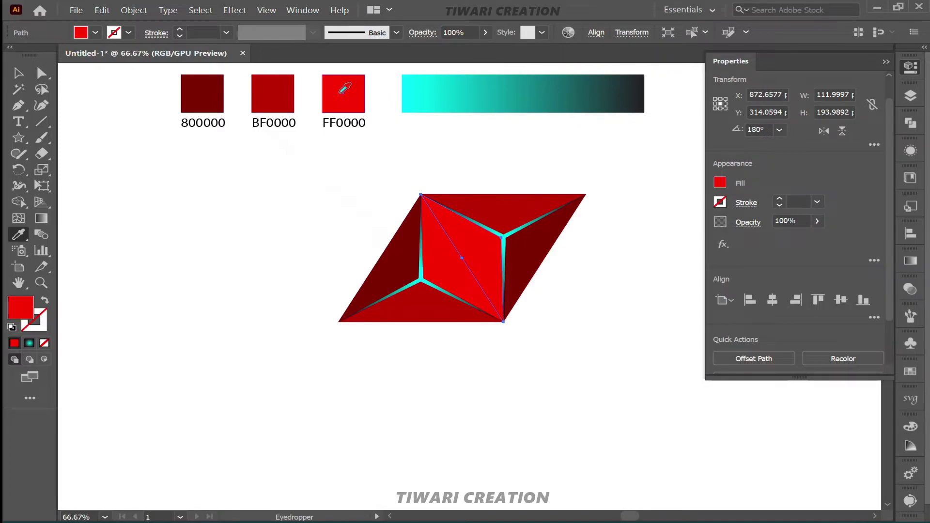
left_click(204, 91)
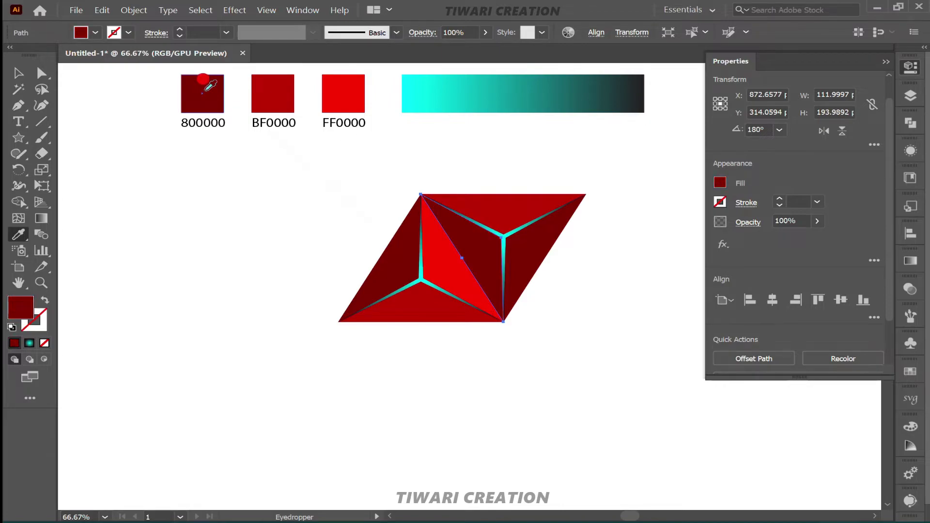
left_click(550, 229, "ctrl")
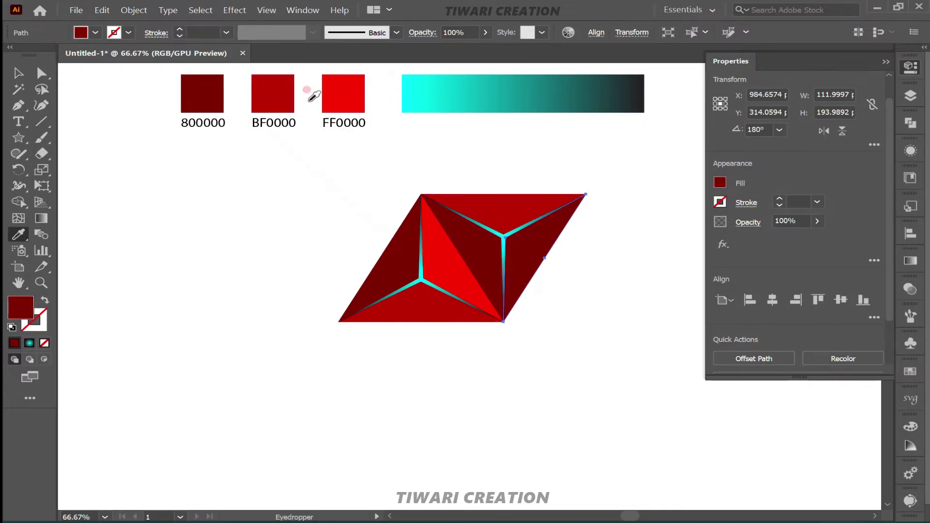
left_click(285, 93)
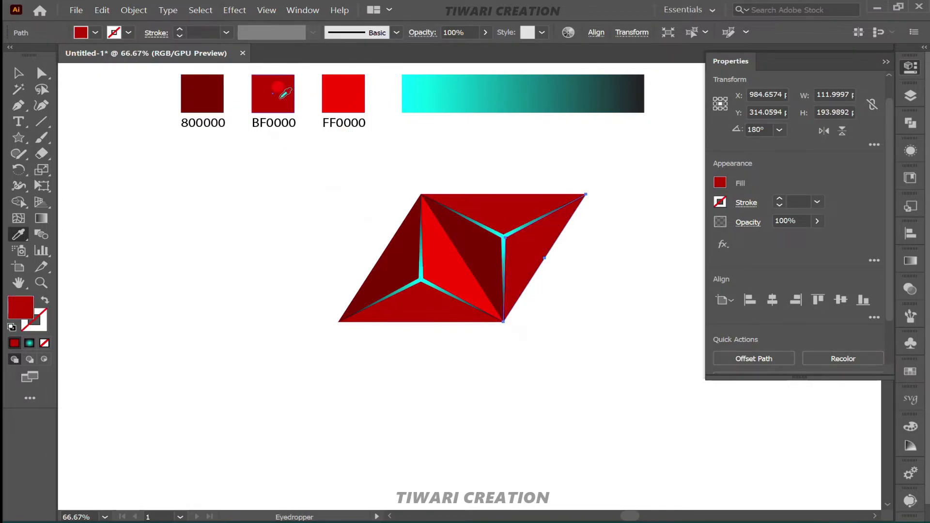
key("ctrl+z")
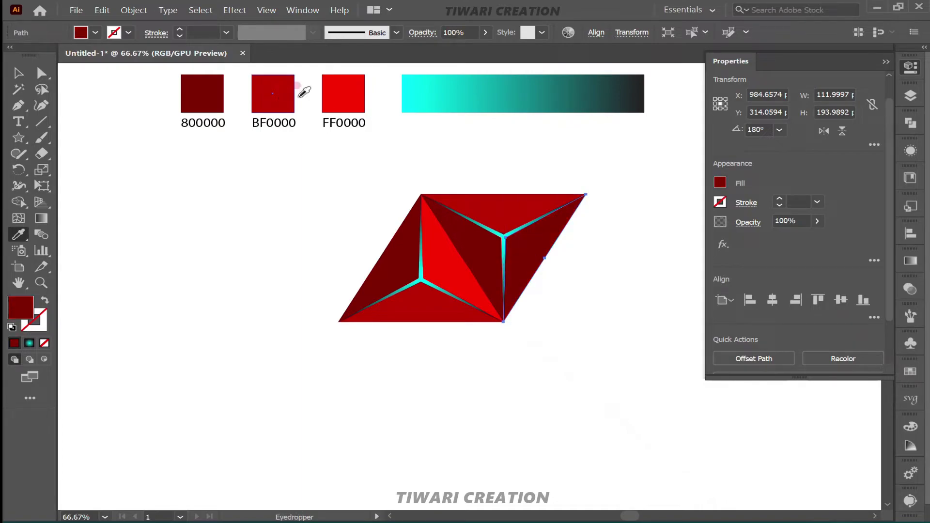
left_click(343, 93)
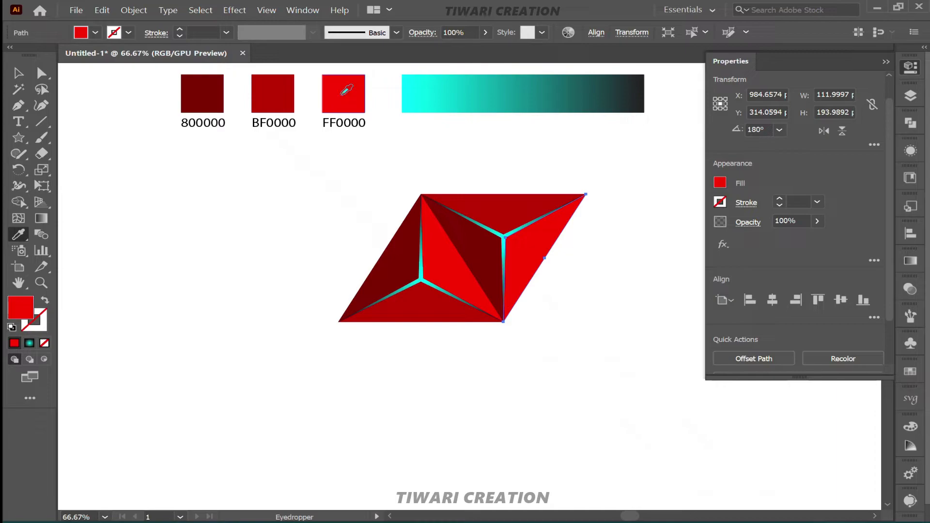
key("v")
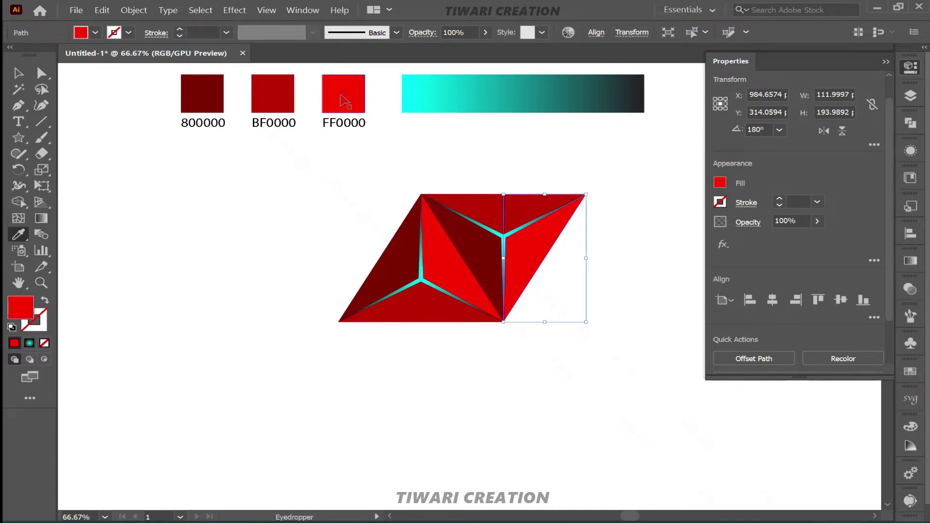
left_click_drag(354, 173, 629, 378)
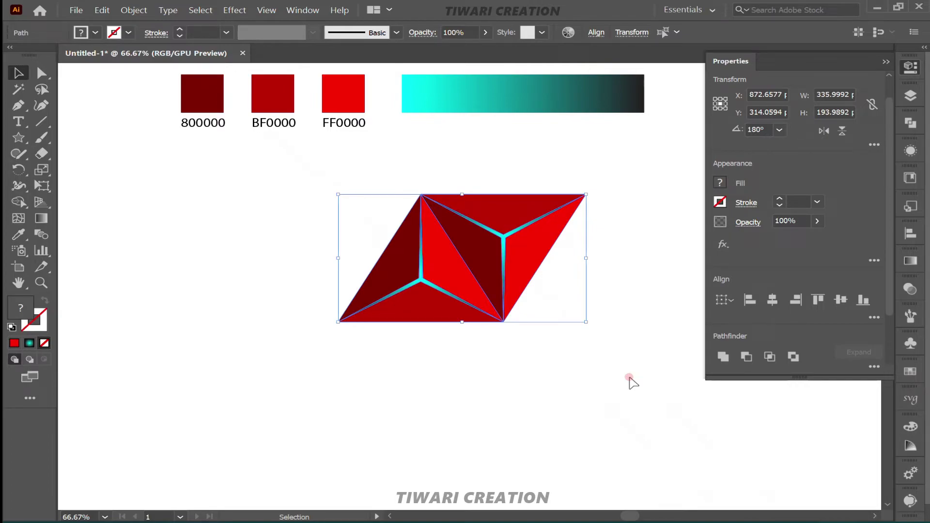
Step: Make a new pattern from the selected shape and dismiss the pattern-added notice
left_click(135, 10)
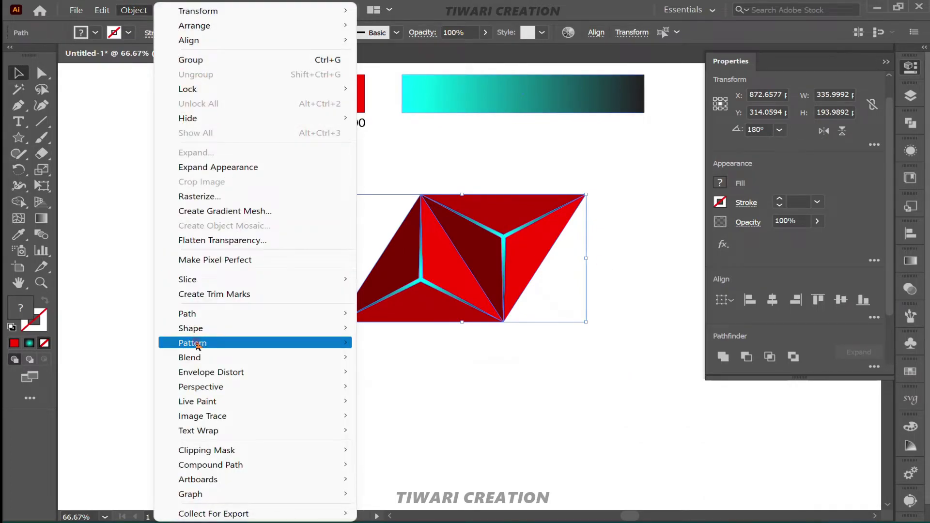
mouse_move(193, 343)
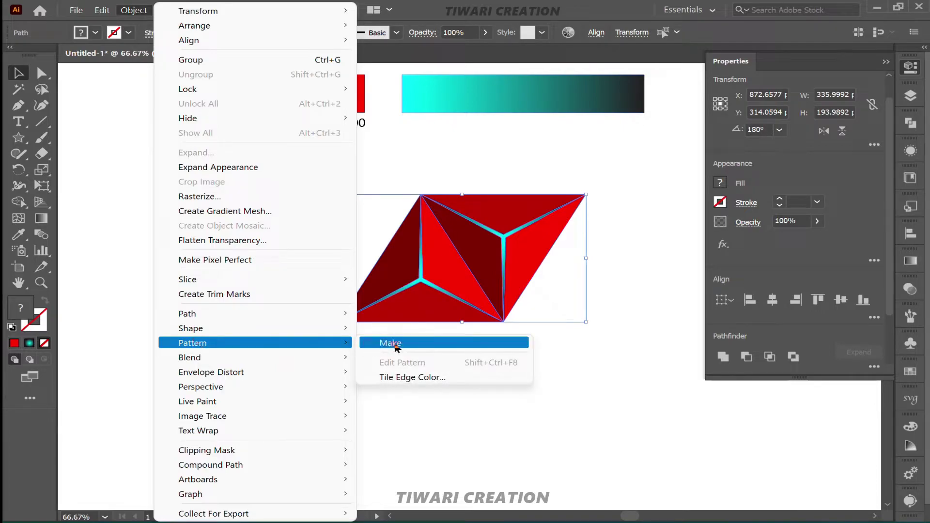
left_click(396, 343)
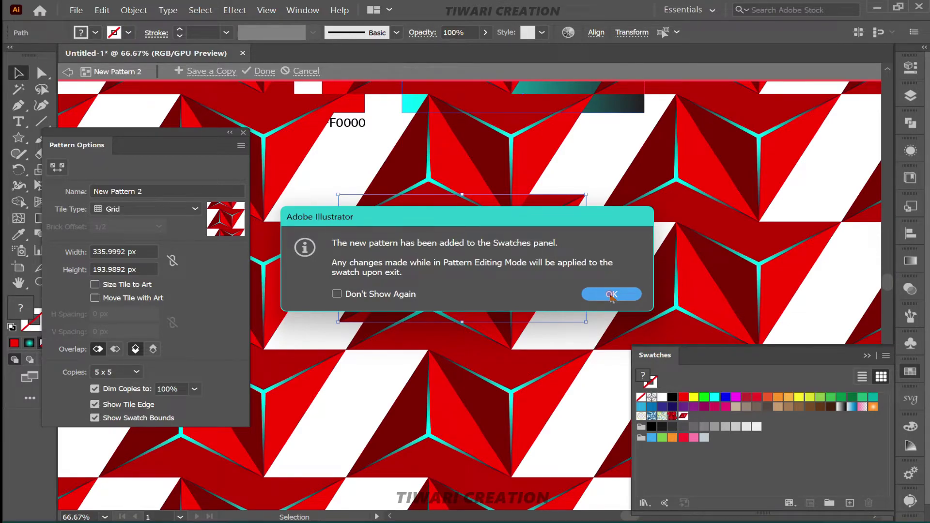
left_click(611, 294)
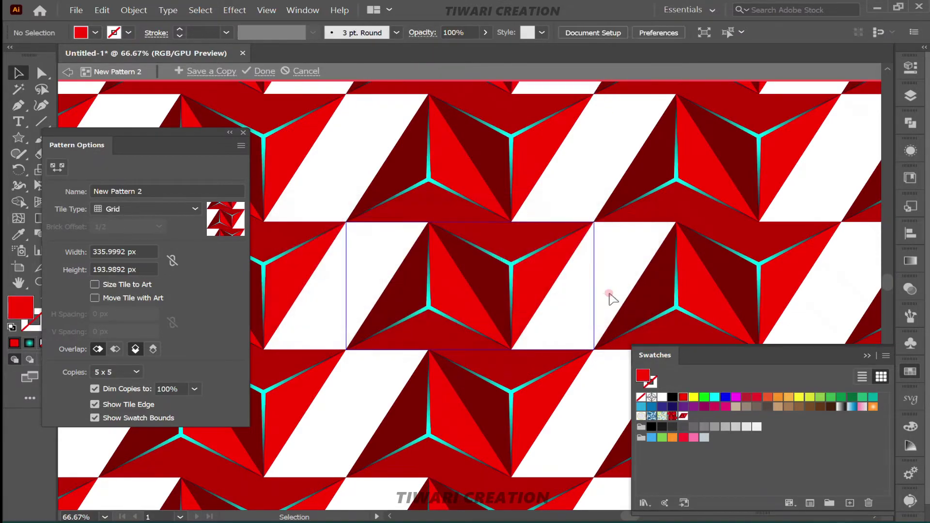
Step: Set the pattern tile type to Brick by Row with a 224 px width
left_click(158, 209)
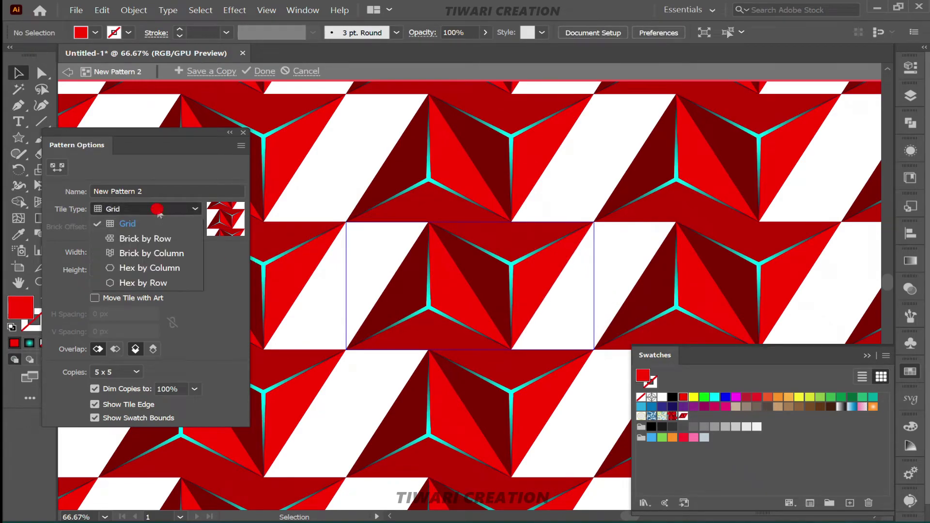
left_click(148, 240)
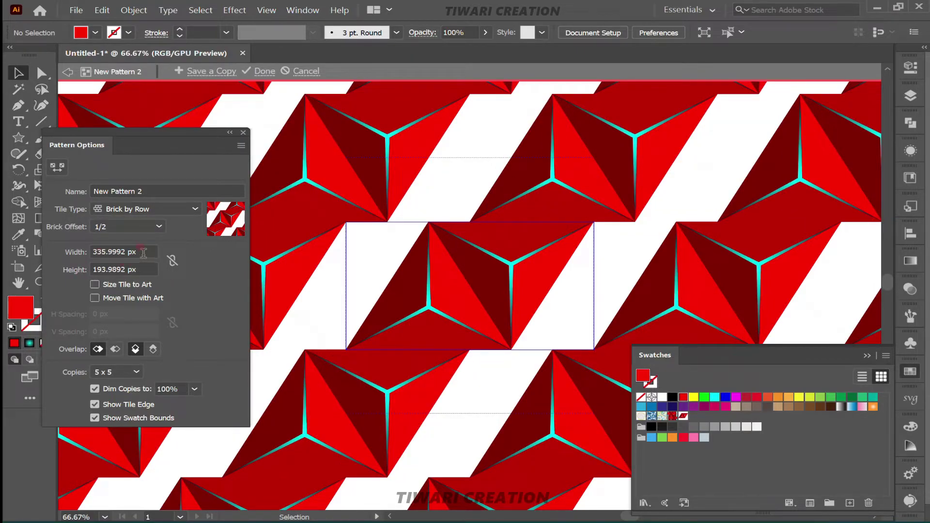
left_click(143, 253)
key("Up")
key("Up")
key("Up")
key("Up")
key("Up")
key("Up")
key("Up")
key("Up")
key("Up")
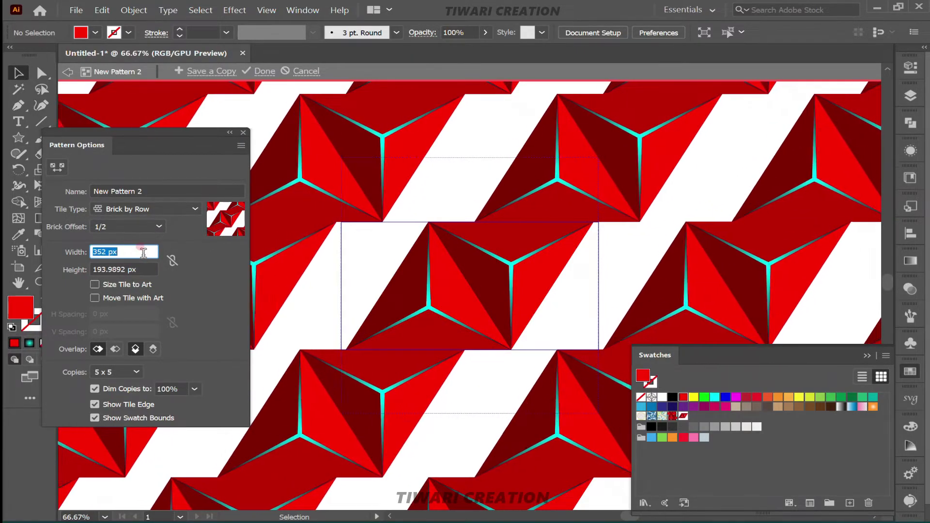
key("Down")
key("Down")
key("Down")
key("Down")
key("Down")
key("Down")
key("Down")
key("Down")
key("Down")
key("Down")
key("Down")
key("Down")
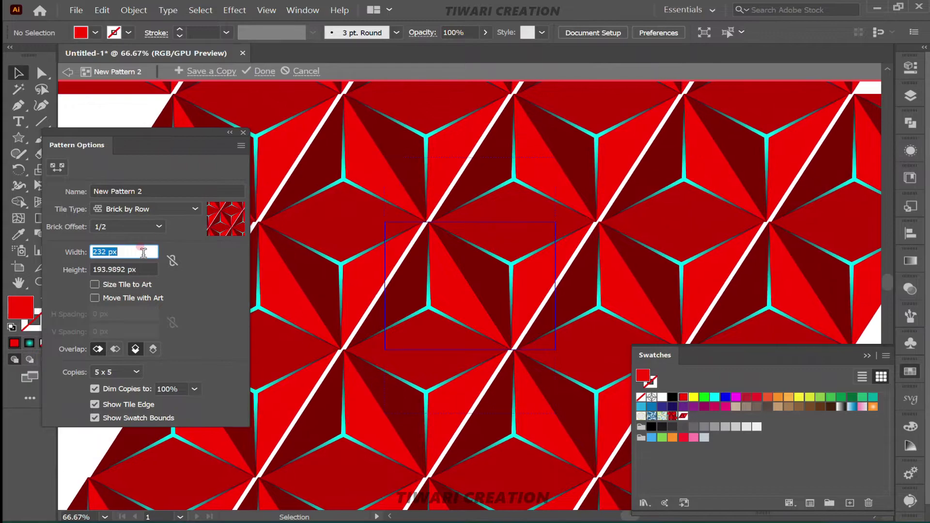
key("Down")
key("Down")
key("Down")
key("Down")
key("Down")
key("Down")
key("Down")
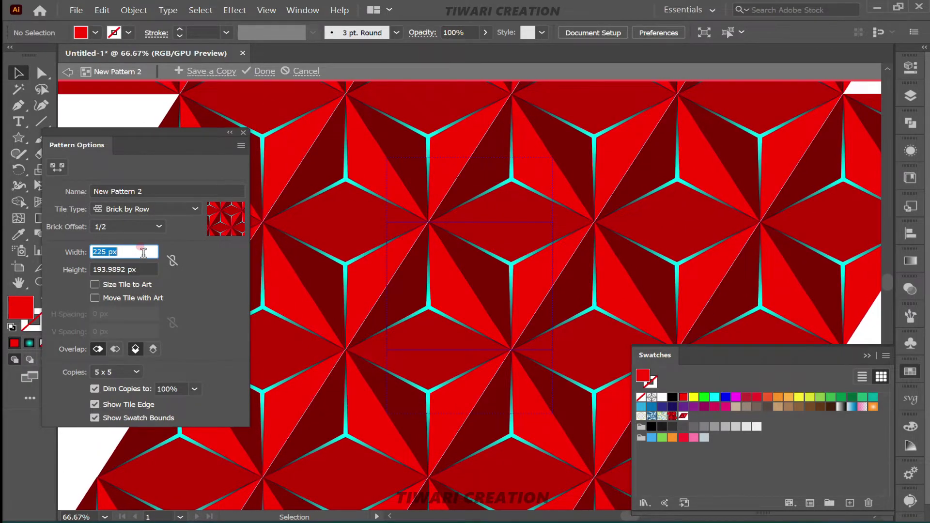
key("Down")
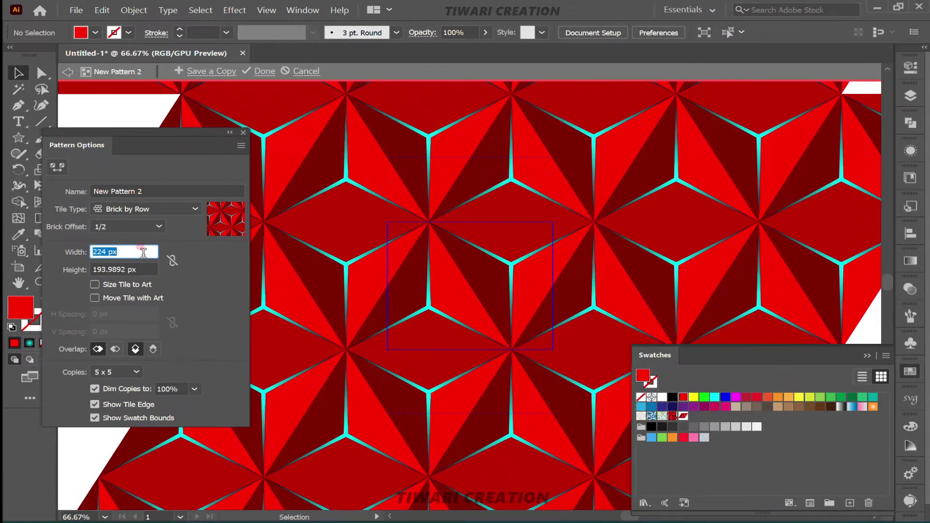
key("Down")
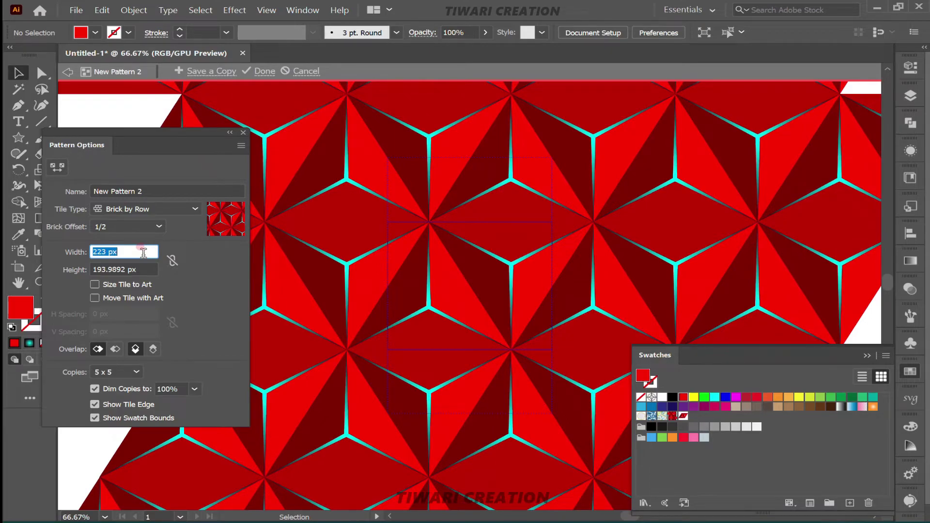
key("Up")
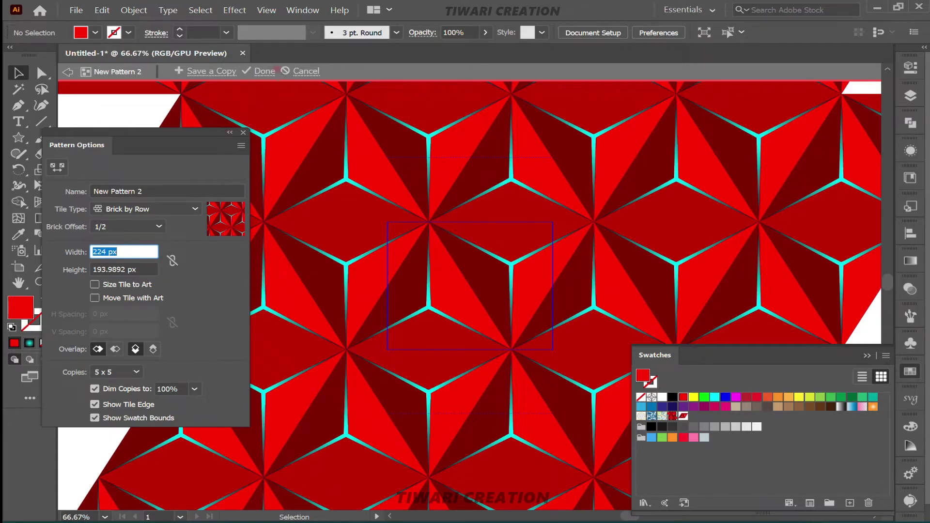
Step: Exit pattern editing and select the whole pyramid tile group
left_click(266, 71)
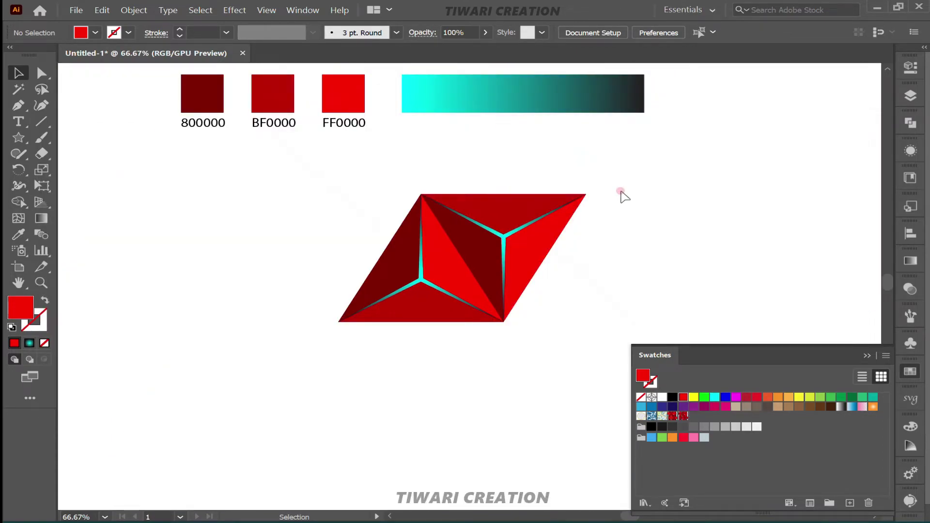
left_click_drag(386, 200, 621, 368)
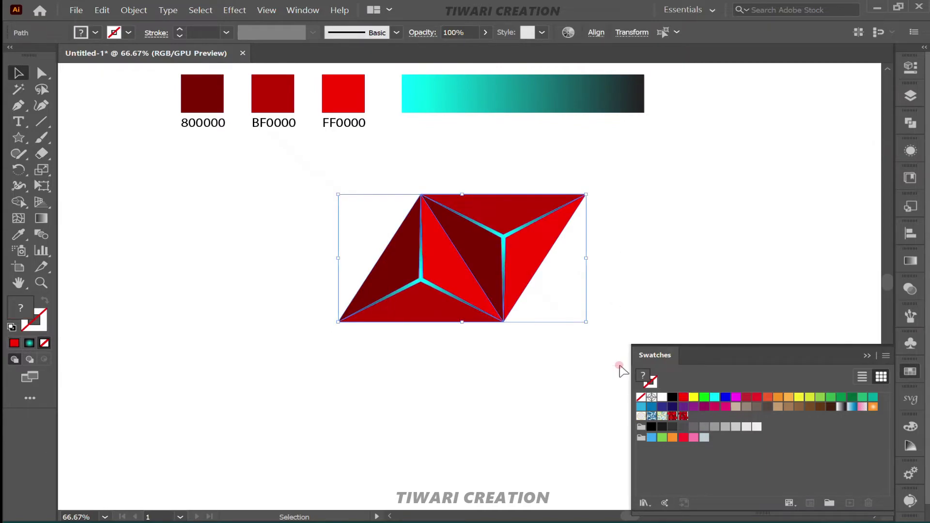
key("a")
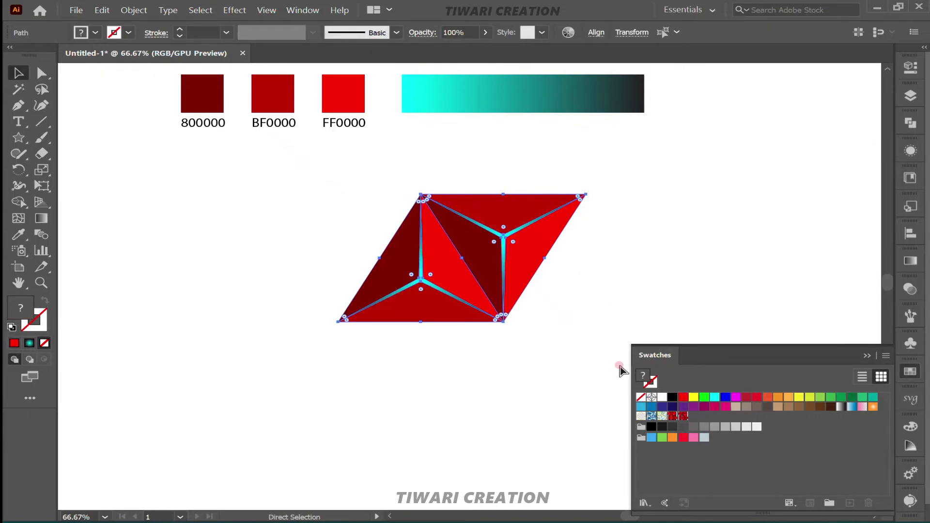
key("v")
key("ctrl+g")
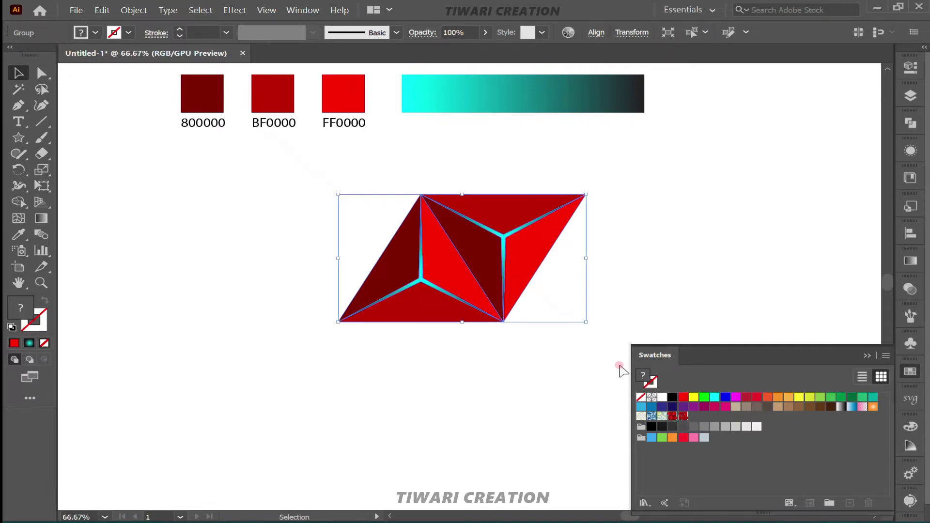
Step: Scroll to an empty grey area beyond the artboard and close the Swatches list
scroll(622, 370, "down", 3)
scroll(466, 332, "down", 2)
scroll(469, 335, "right", 3)
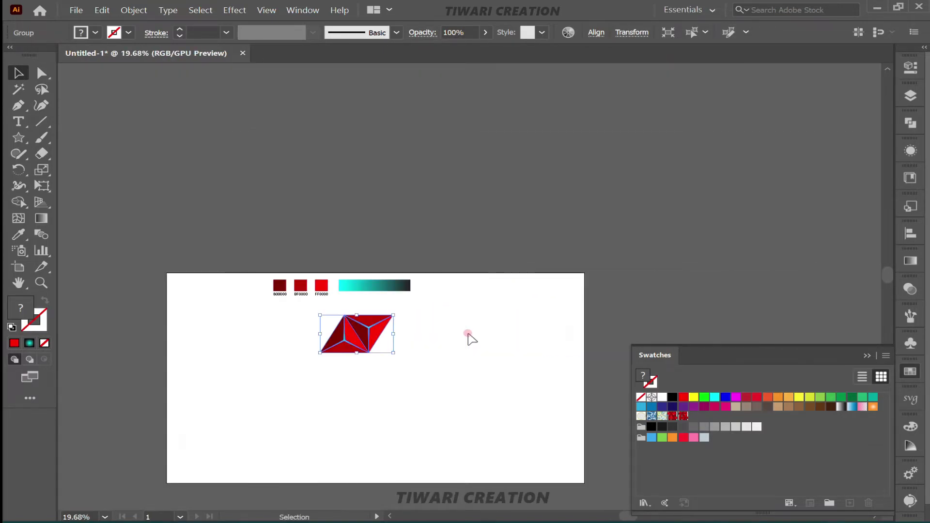
scroll(469, 335, "right", 5)
scroll(469, 336, "right", 1)
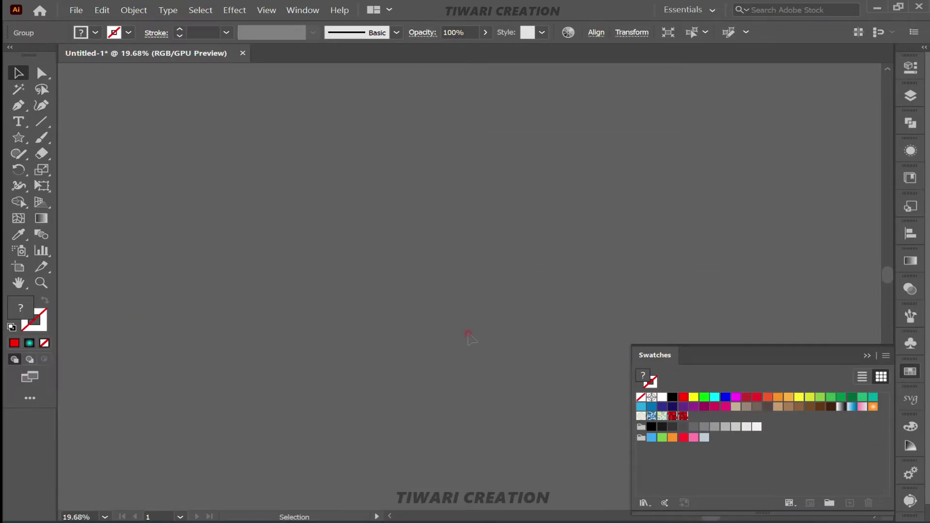
left_click(910, 371)
Step: Create a 1280 × 720 px rectangle with the Rectangle tool
key("m")
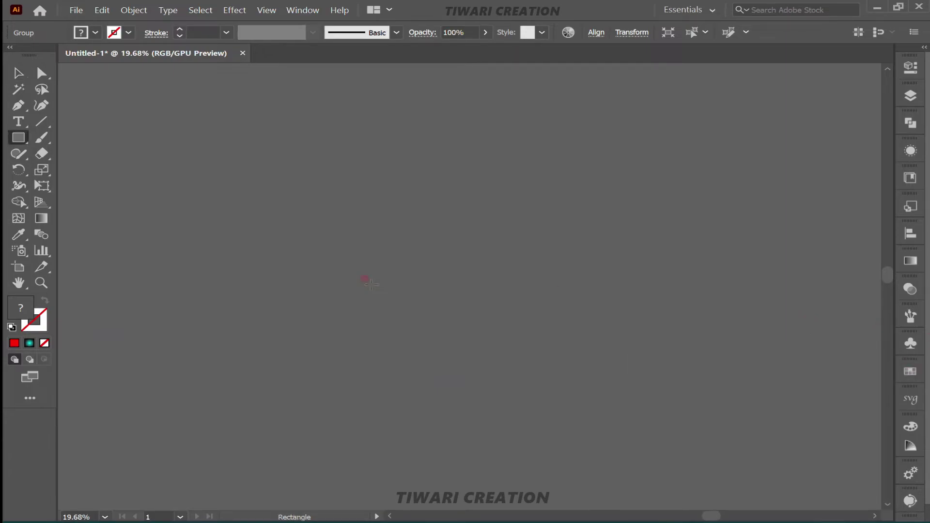
left_click(401, 291)
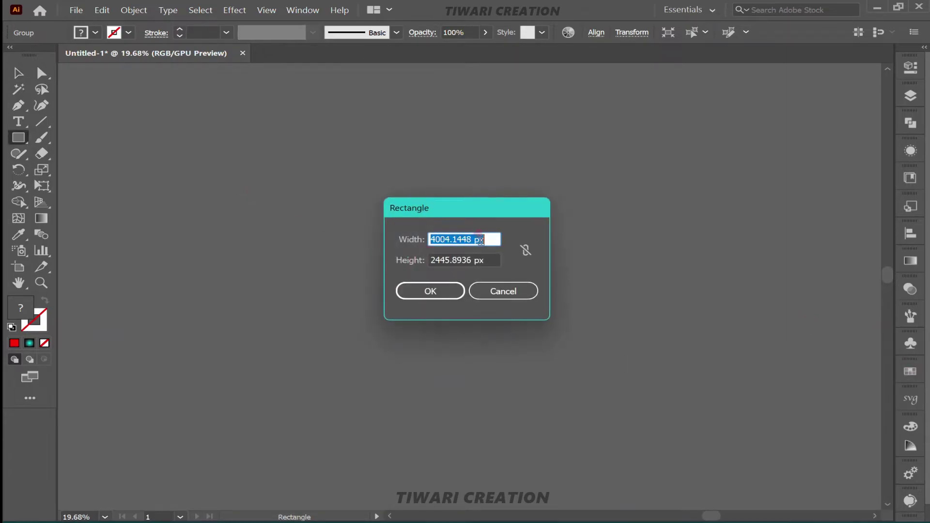
key("BackSpace")
type("1")
type("280")
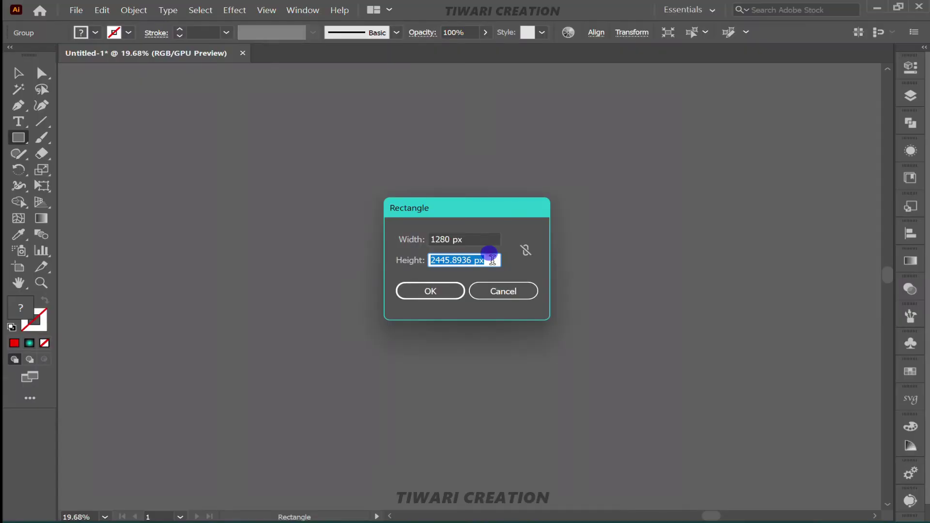
type("72")
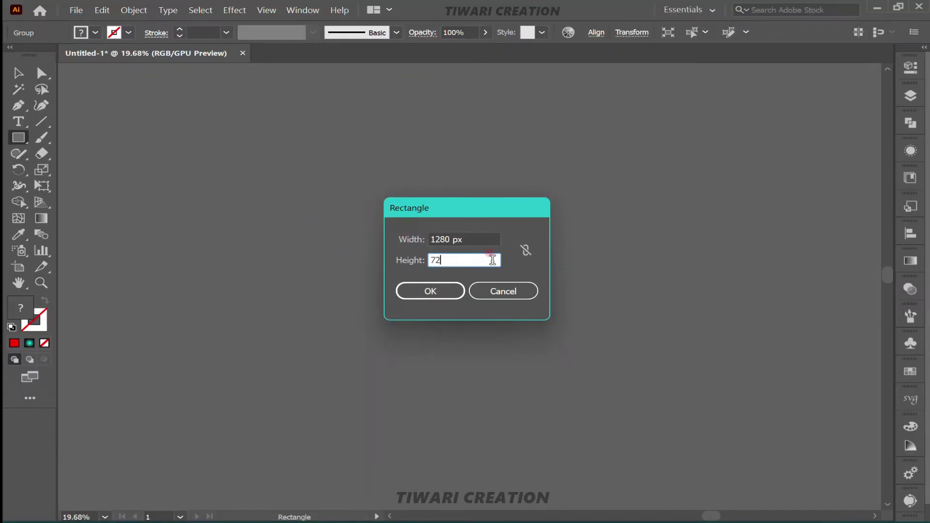
type("0")
left_click(447, 291)
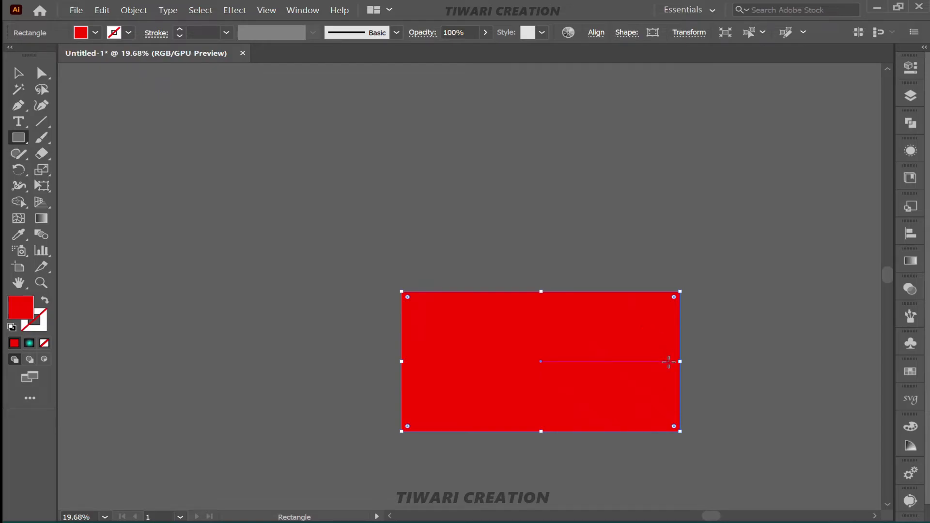
Step: Move the red rectangle and enlarge it well past the artboard, with swatches showing
key("v")
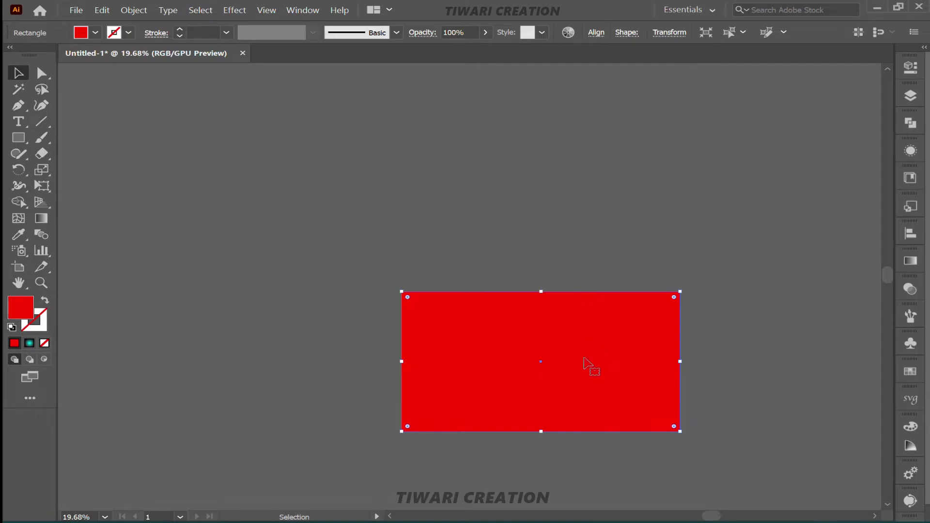
mouse_move(583, 363)
left_mouse_down()
mouse_move(481, 247)
mouse_move(495, 293)
left_mouse_up()
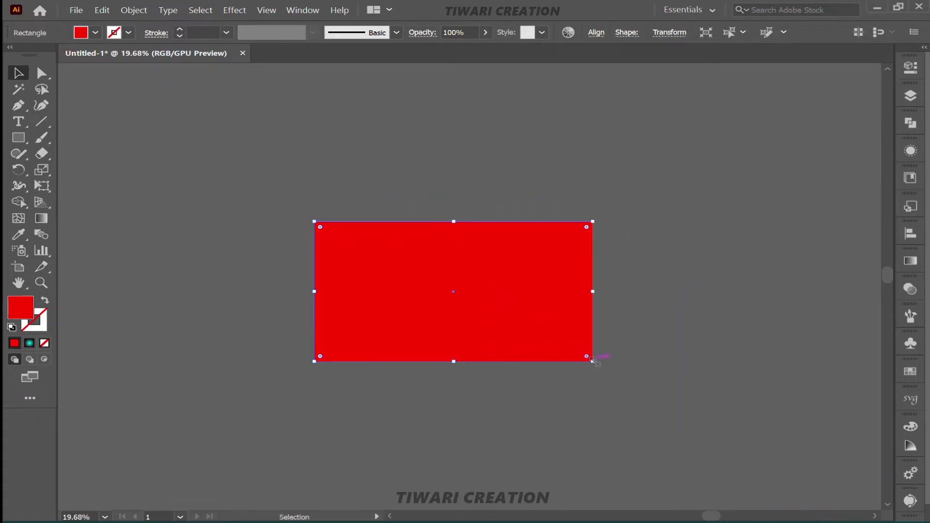
left_click_drag(592, 361, 719, 443)
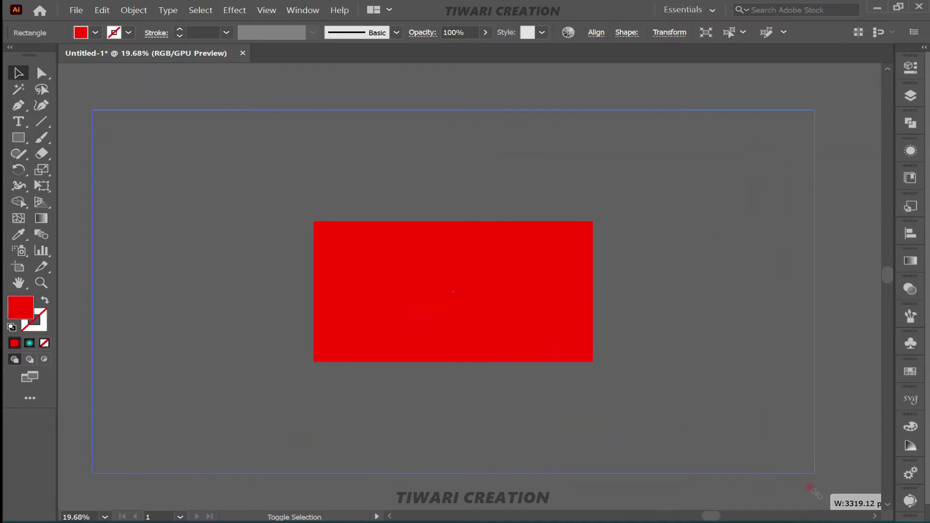
left_click_drag(798, 481, 837, 499)
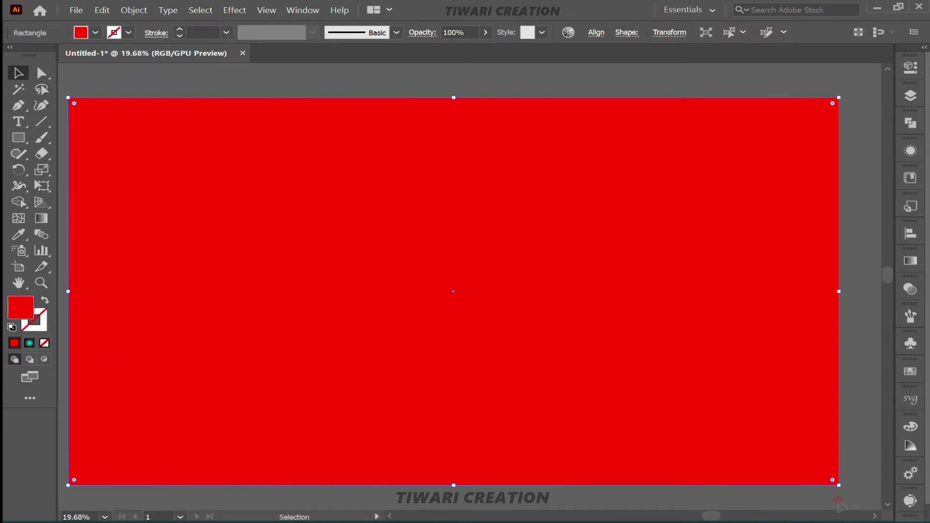
left_click(909, 373)
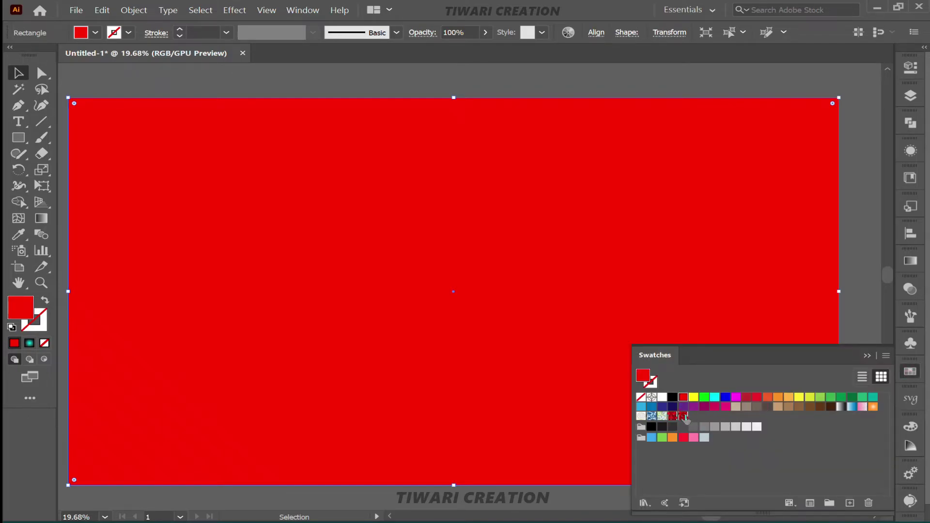
Step: Fill the rectangle with the red pyramid pattern swatch and nudge it slightly right
left_click(683, 416)
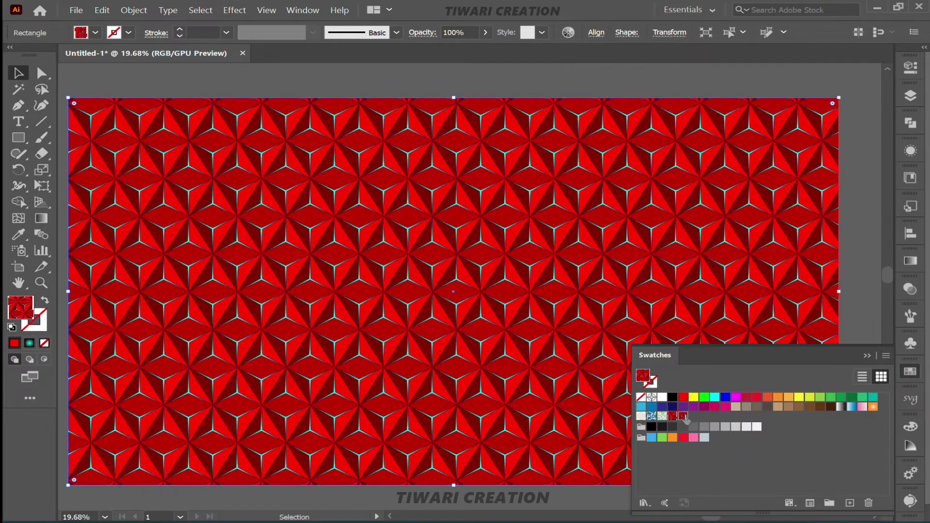
left_click(909, 373)
left_click_drag(549, 384, 562, 384)
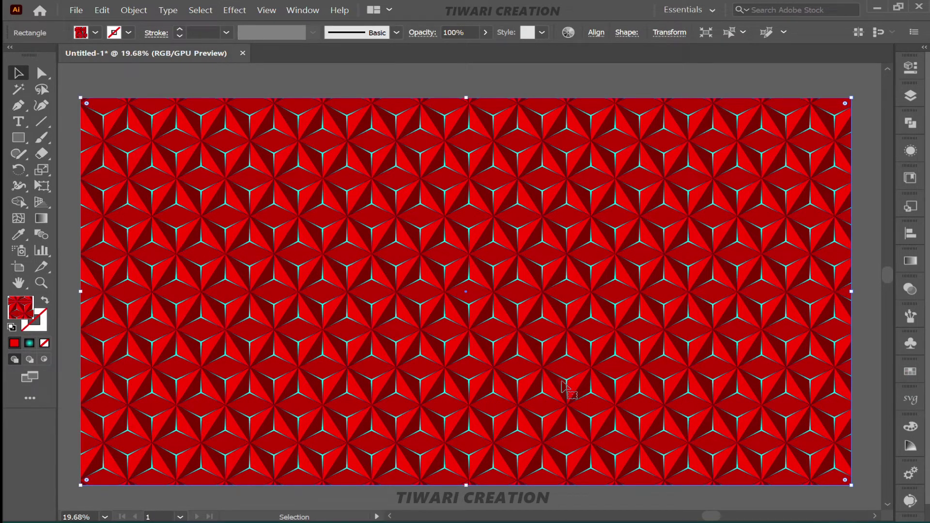
scroll(563, 384, "up", 3)
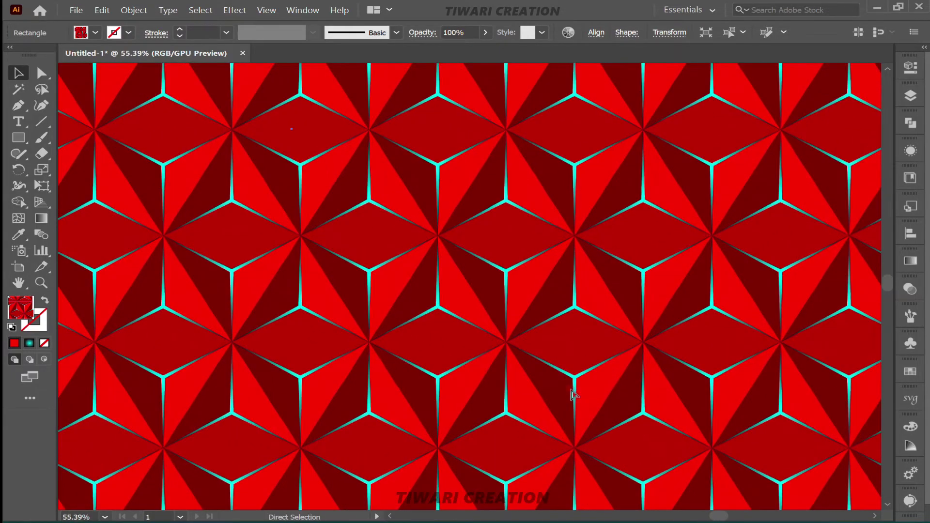
scroll(387, 334, "left", 5)
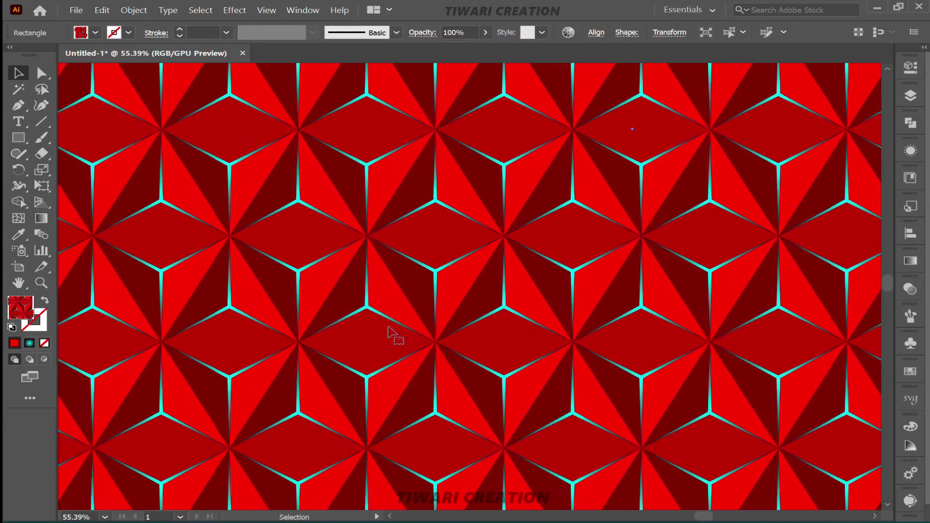
scroll(387, 334, "left", 2)
scroll(387, 334, "left", 2)
scroll(387, 334, "left", 2)
scroll(388, 334, "left", 2)
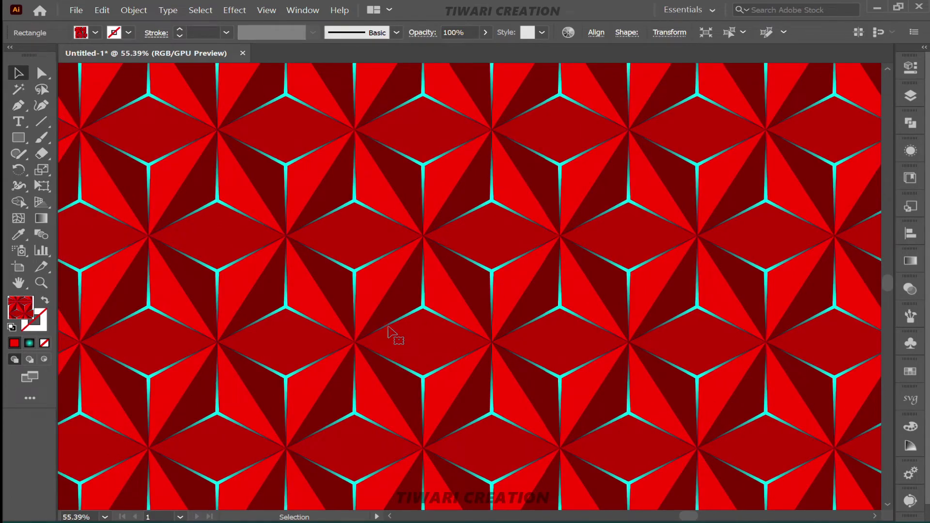
scroll(556, 326, "right", 2)
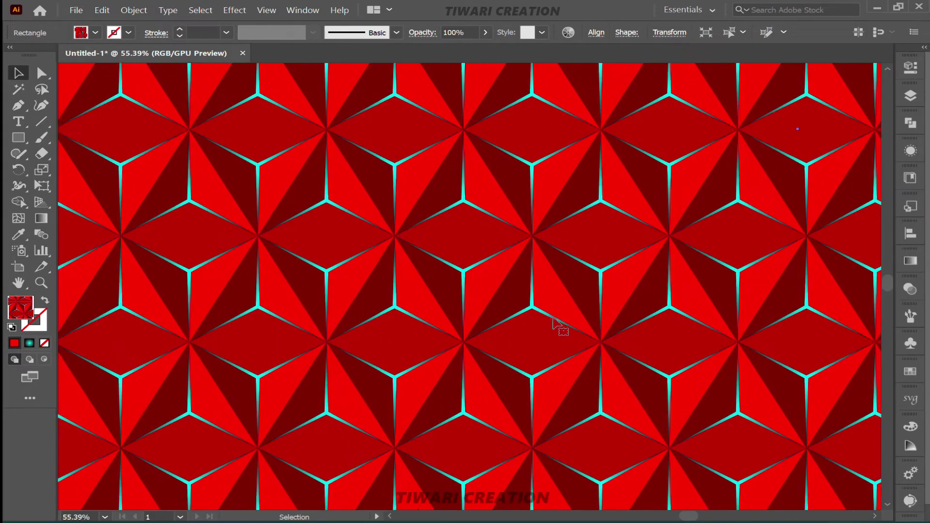
scroll(556, 326, "right", 2)
scroll(556, 326, "right", 2)
scroll(556, 326, "left", 5)
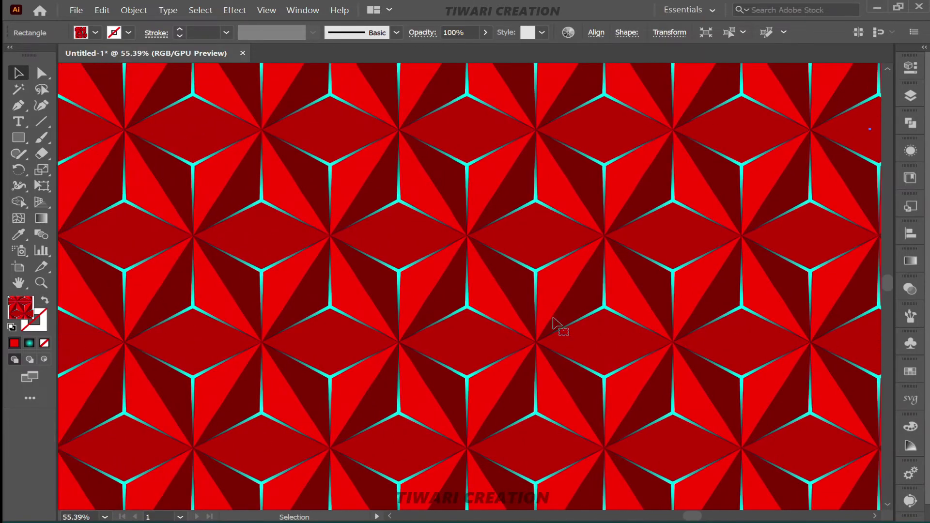
scroll(553, 315, "up", 3)
scroll(535, 315, "up", 3)
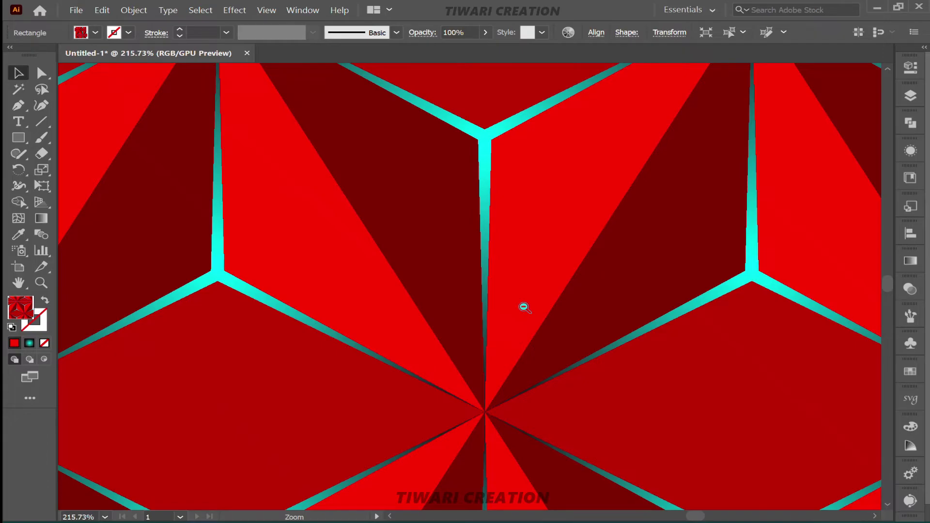
scroll(525, 307, "down", 2)
scroll(524, 308, "down", 2)
scroll(524, 308, "down", 2)
scroll(524, 307, "down", 2)
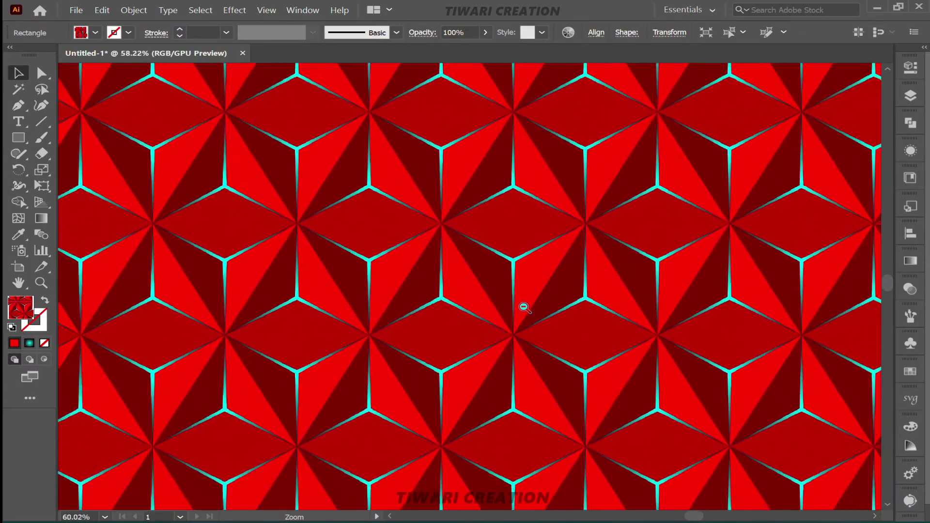
scroll(524, 307, "down", 2)
scroll(525, 308, "down", 2)
scroll(525, 308, "down", 1)
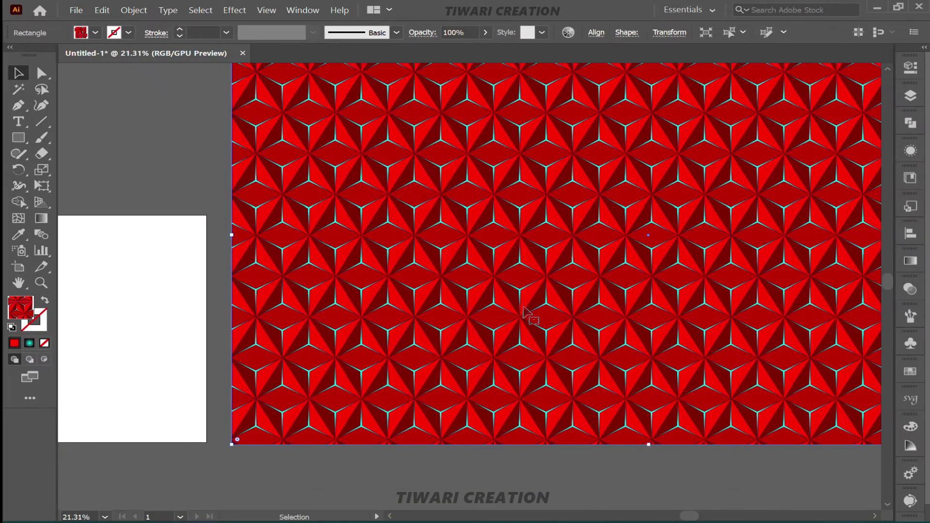
scroll(525, 310, "right", 3)
scroll(524, 310, "up", 3)
scroll(524, 309, "down", 2)
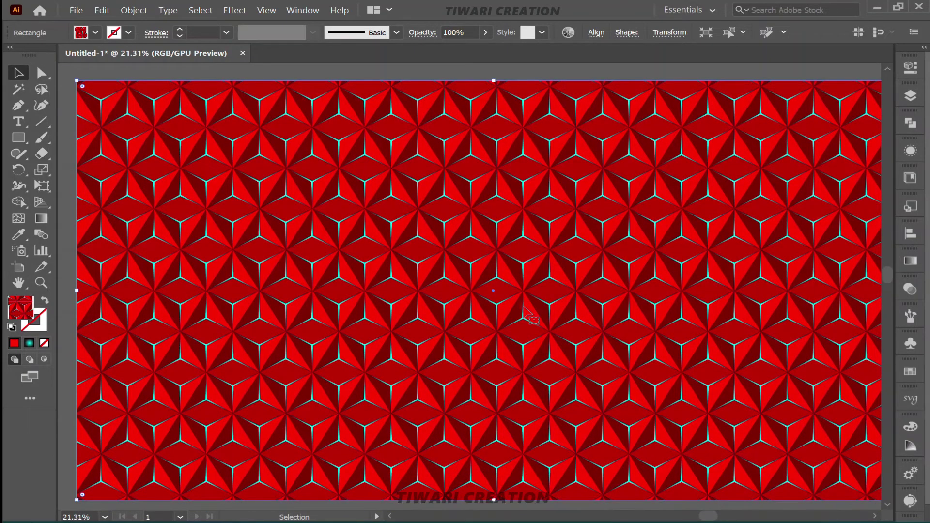
scroll(524, 310, "down", 1)
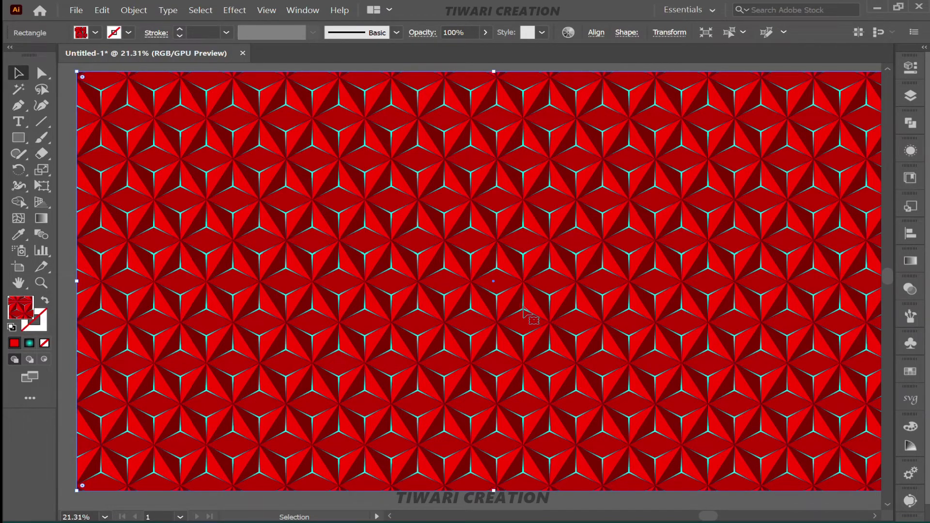
left_click(569, 33)
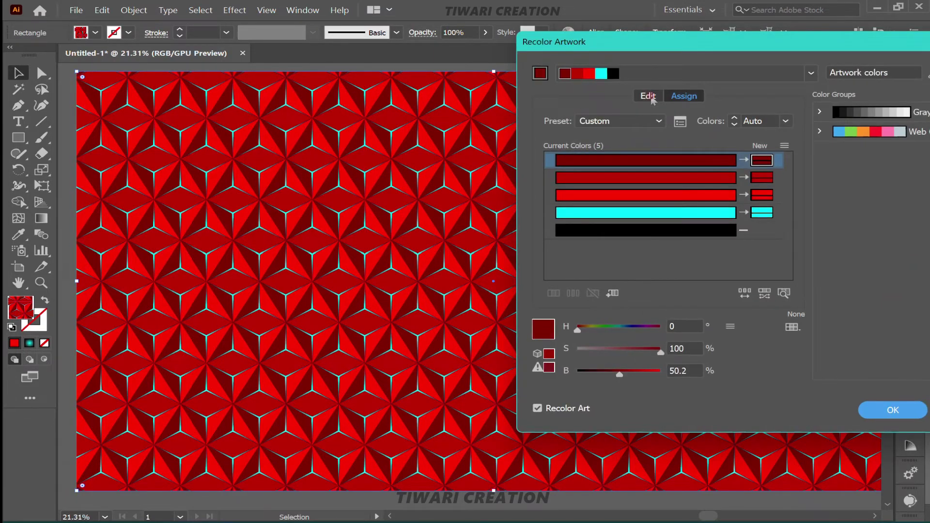
Step: In Recolor's Edit tab, shift the pattern to light blue, lavender and deep purple with blue seams
left_click(648, 96)
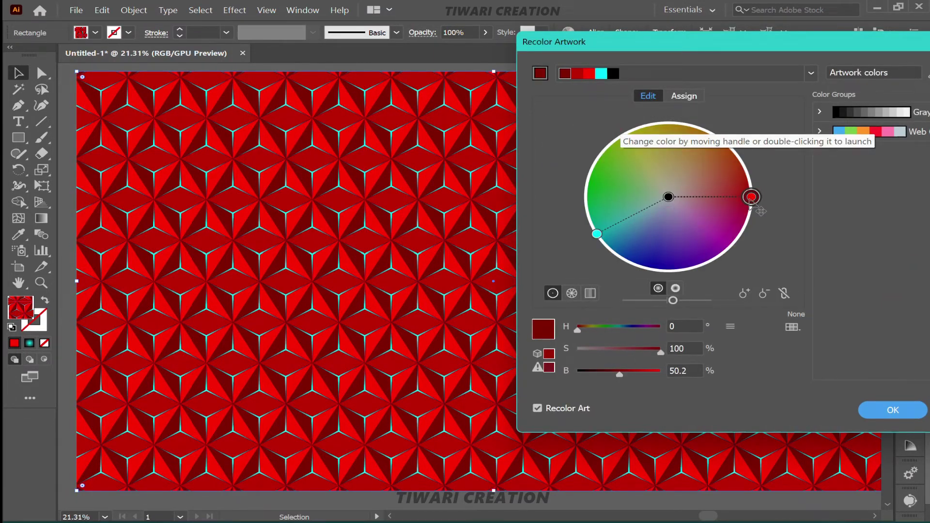
left_click_drag(751, 197, 727, 155)
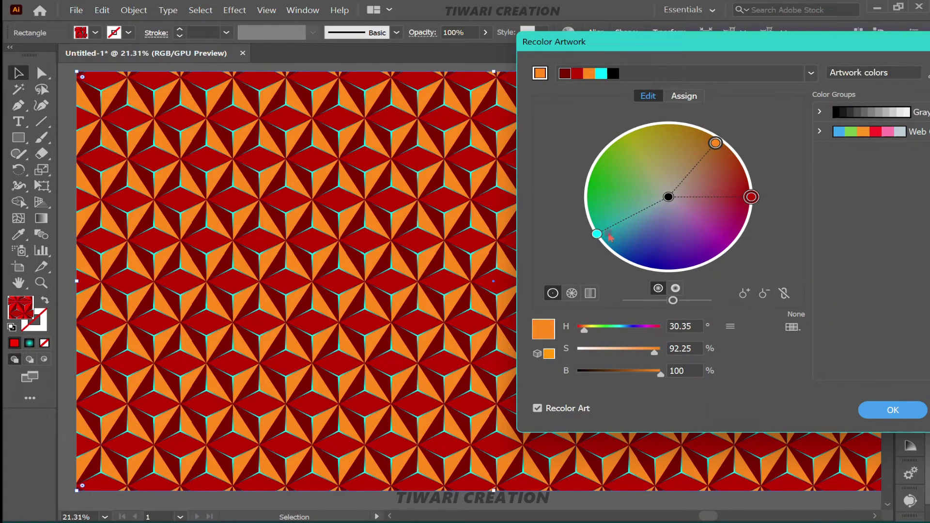
mouse_move(597, 234)
left_mouse_down()
mouse_move(587, 212)
mouse_move(652, 267)
left_mouse_up()
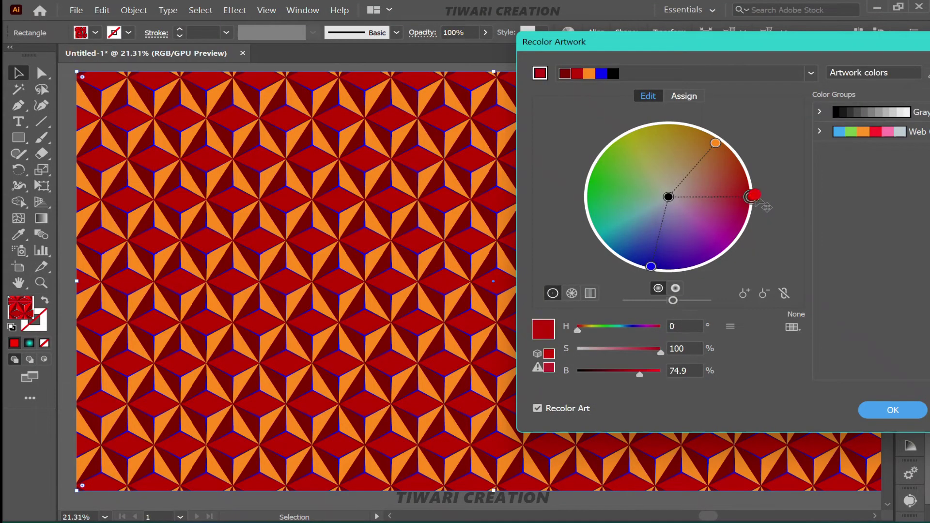
mouse_move(753, 197)
left_mouse_down()
mouse_move(733, 233)
mouse_move(751, 213)
left_mouse_up()
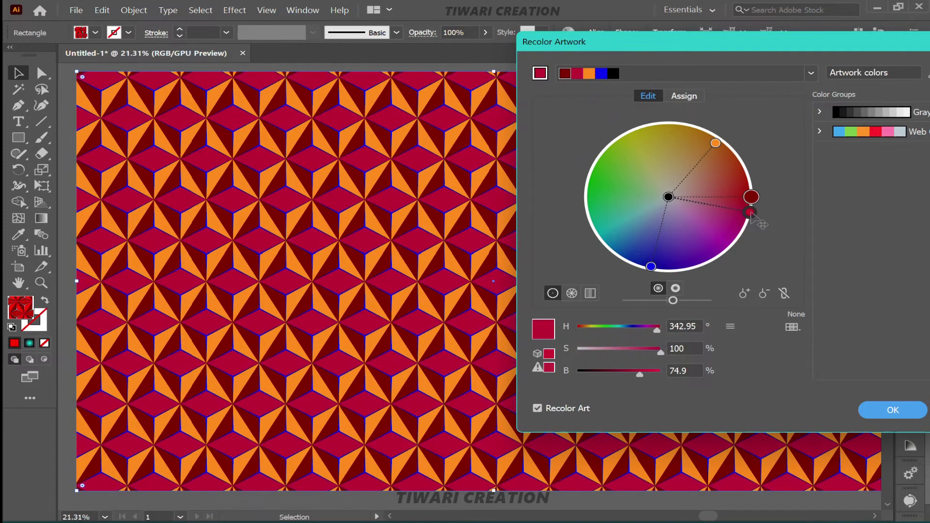
mouse_move(749, 212)
left_mouse_down()
mouse_move(709, 210)
mouse_move(744, 179)
mouse_move(754, 193)
left_mouse_up()
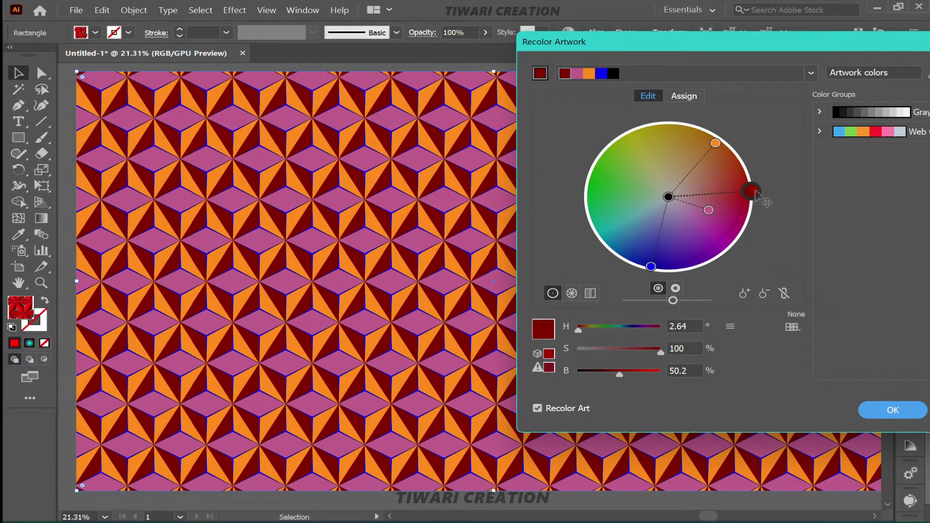
left_click_drag(578, 329, 638, 336)
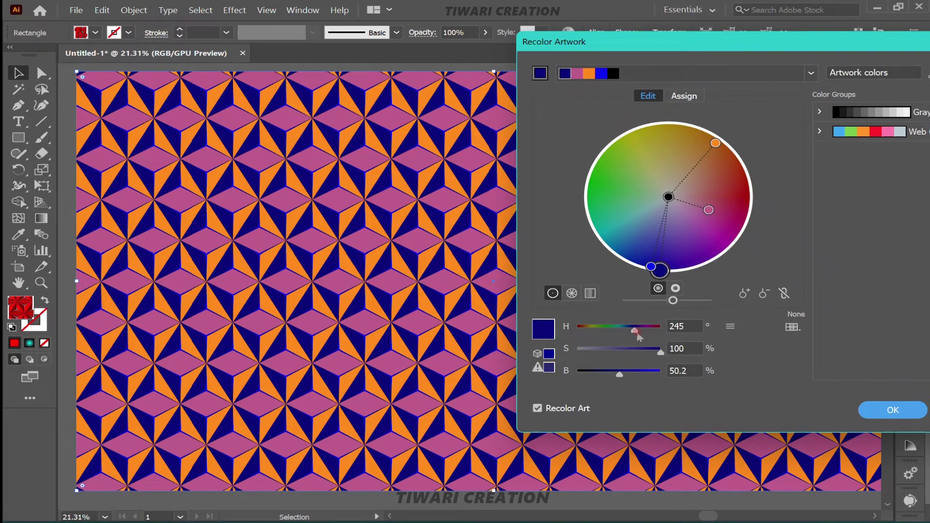
mouse_move(660, 354)
left_mouse_down()
mouse_move(639, 360)
mouse_move(629, 376)
mouse_move(642, 379)
mouse_move(607, 379)
mouse_move(623, 377)
left_mouse_up()
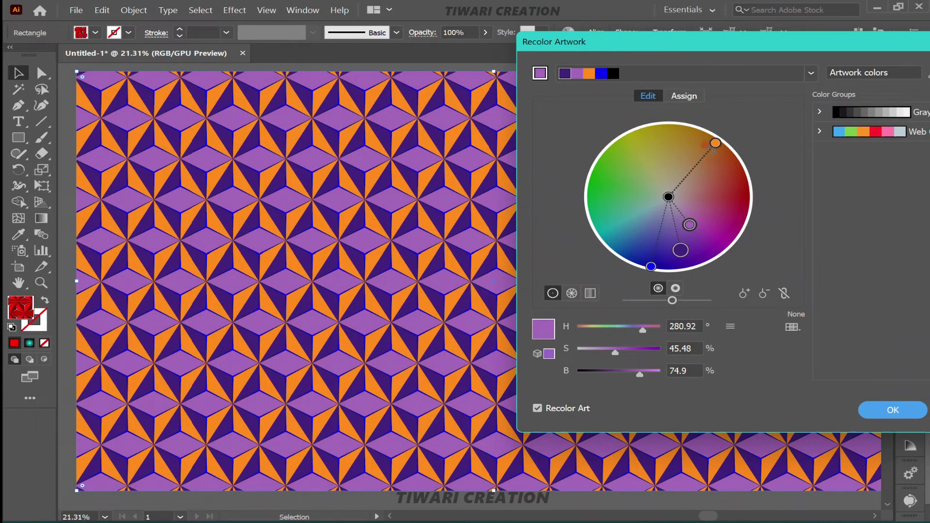
left_click_drag(715, 143, 640, 228)
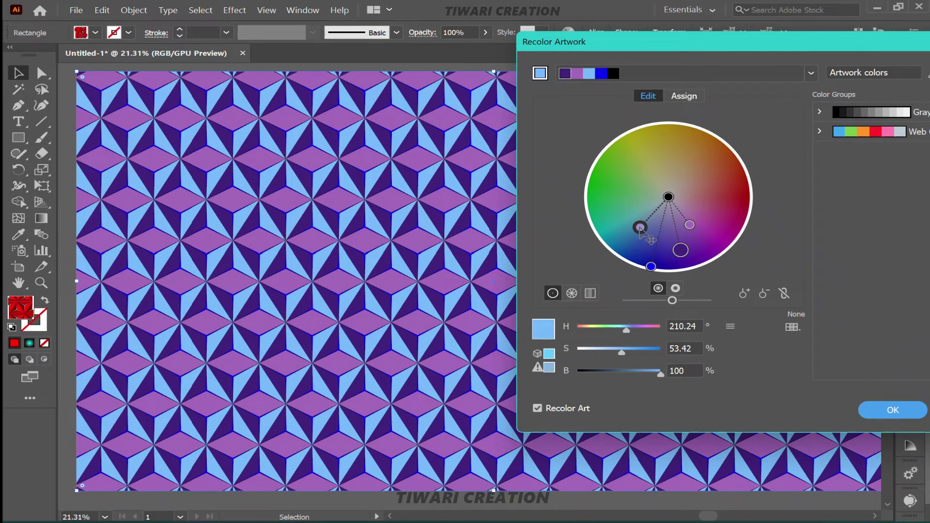
Step: Try deep indigo and soft violet facets, then cancel Recolor to restore the red pattern
left_click_drag(650, 266, 641, 261)
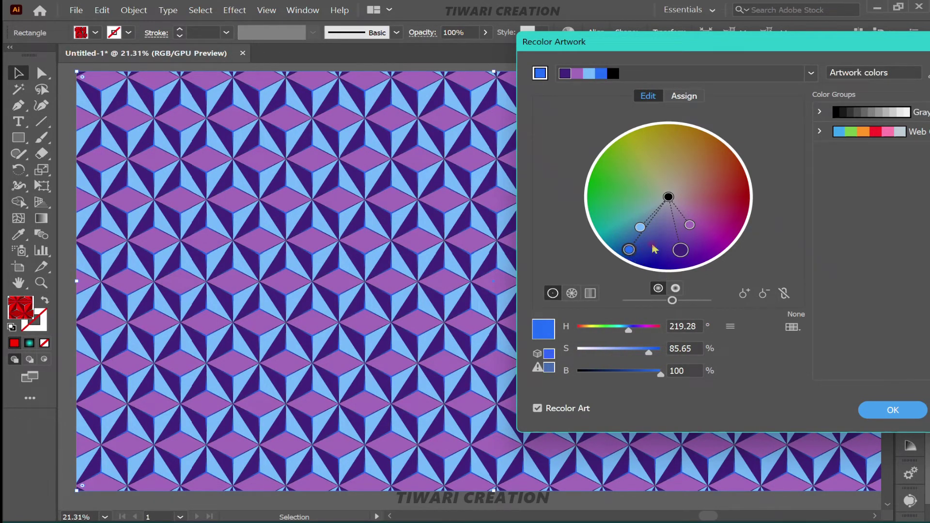
left_click_drag(629, 250, 603, 274)
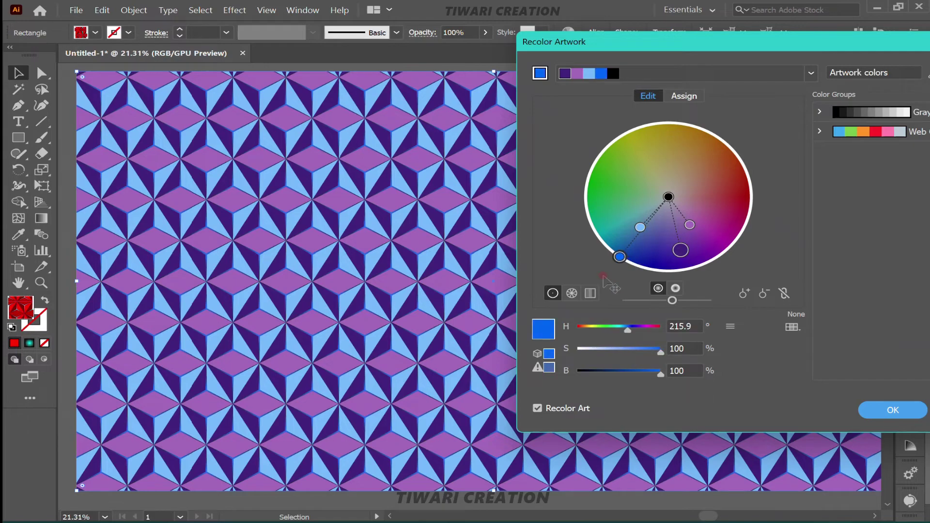
left_click_drag(680, 250, 657, 237)
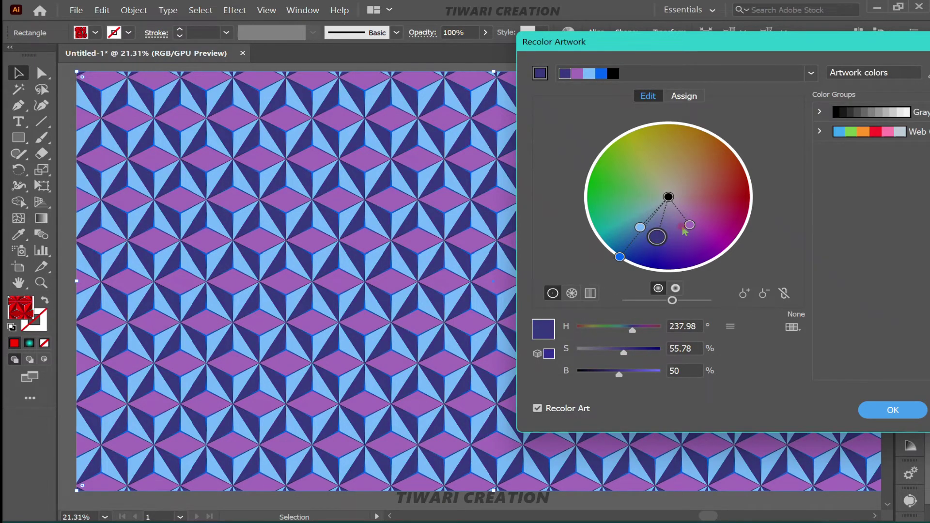
left_click_drag(690, 224, 667, 225)
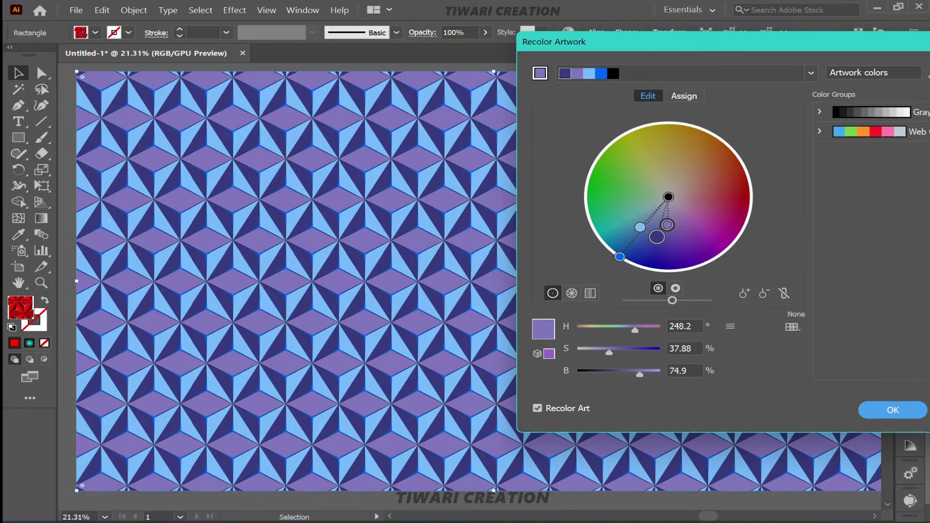
key("Escape")
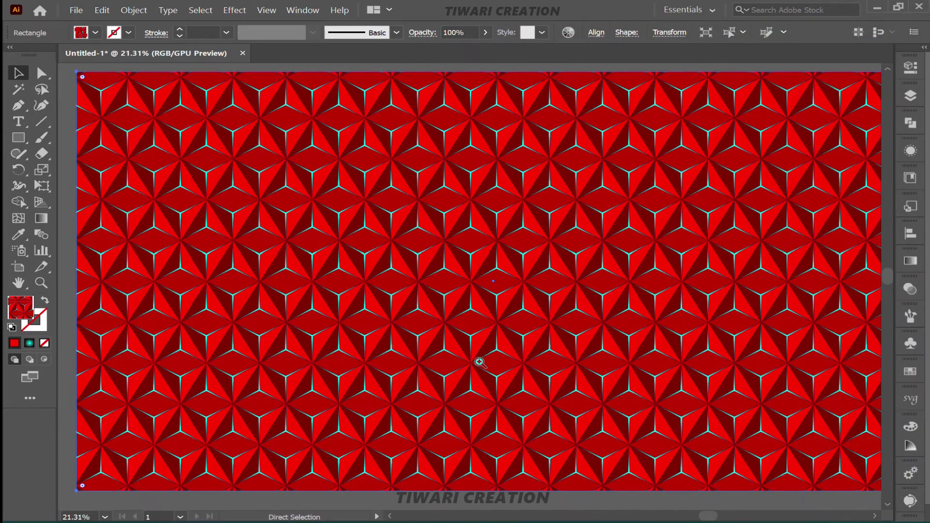
Step: Select the pattern rectangle and zoom in on the reference swatches 800000, BF0000 and FF0000
scroll(484, 367, "up", 5)
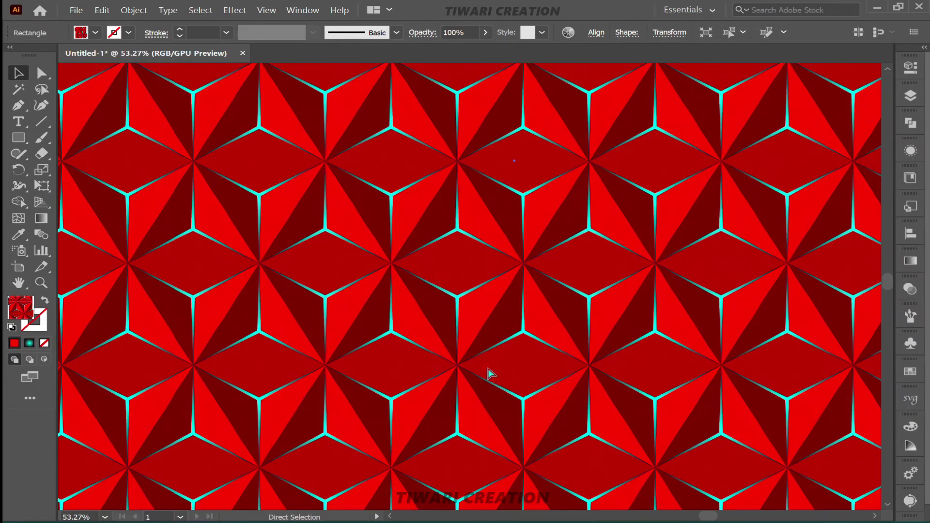
scroll(487, 368, "down", 4)
scroll(416, 322, "down", 4)
left_click(305, 294)
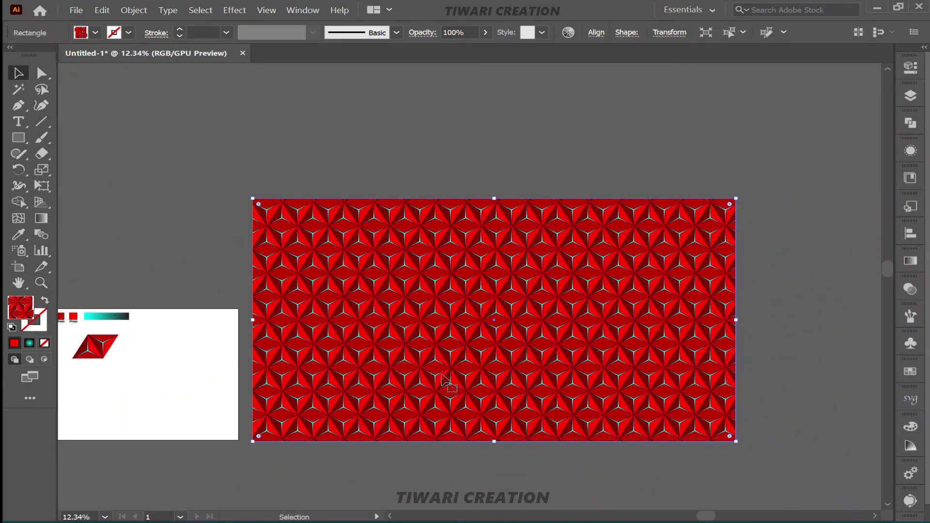
scroll(446, 380, "left", 5)
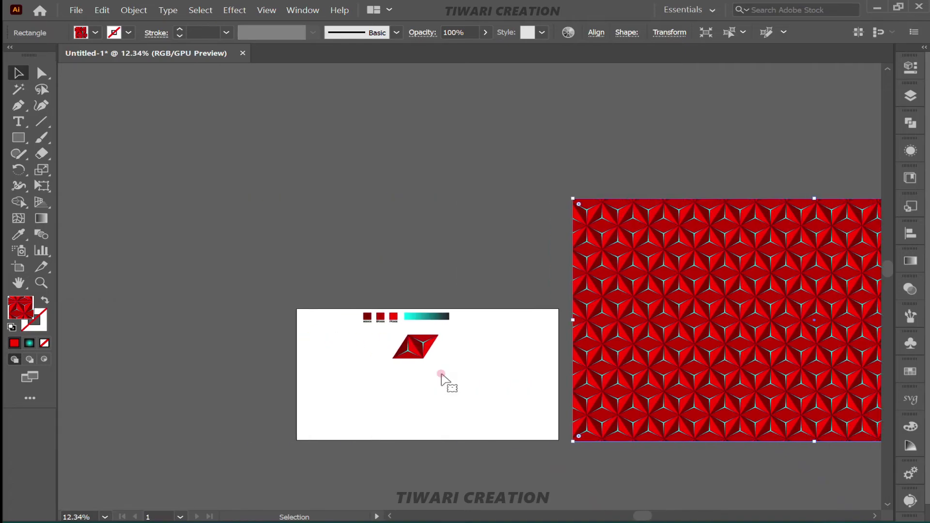
key("a")
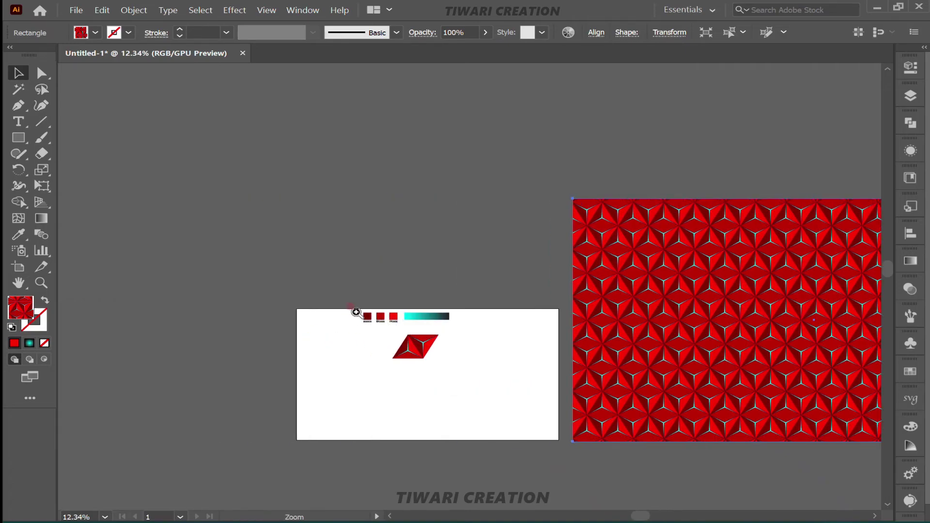
left_click_drag(356, 315, 628, 397)
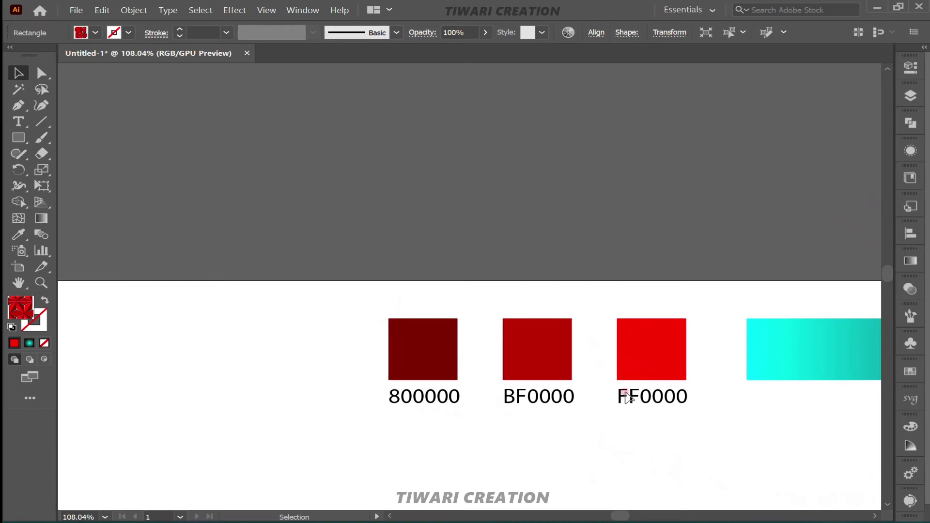
scroll(628, 397, "down", 5)
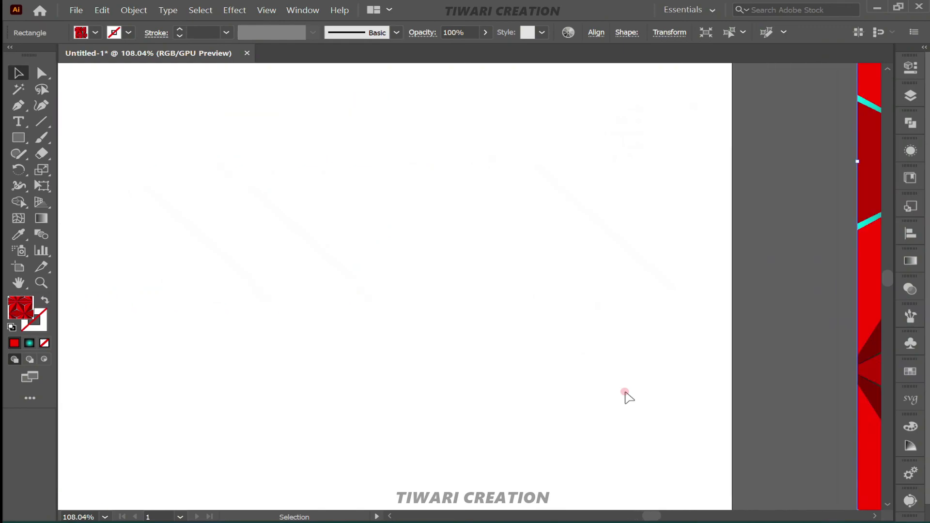
scroll(628, 397, "right", 5)
scroll(629, 398, "right", 4)
scroll(628, 397, "right", 2)
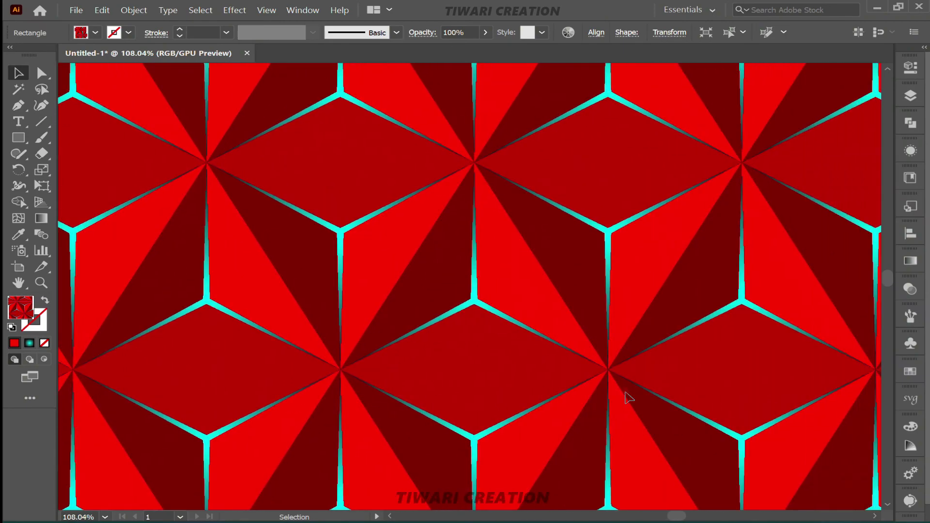
scroll(628, 397, "right", 2)
scroll(628, 398, "right", 3)
scroll(628, 397, "right", 3)
scroll(628, 397, "right", 3)
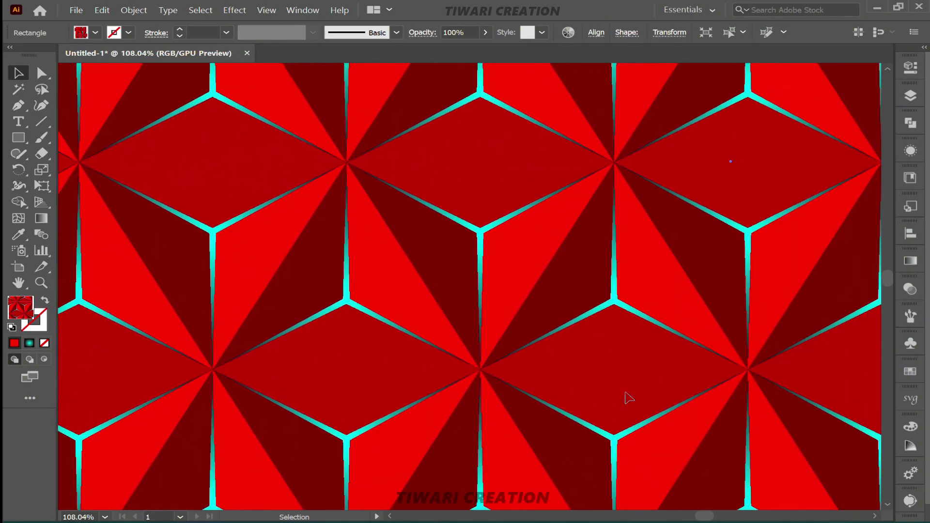
scroll(628, 397, "right", 3)
scroll(628, 397, "right", 3)
scroll(628, 397, "right", 2)
scroll(629, 397, "right", 3)
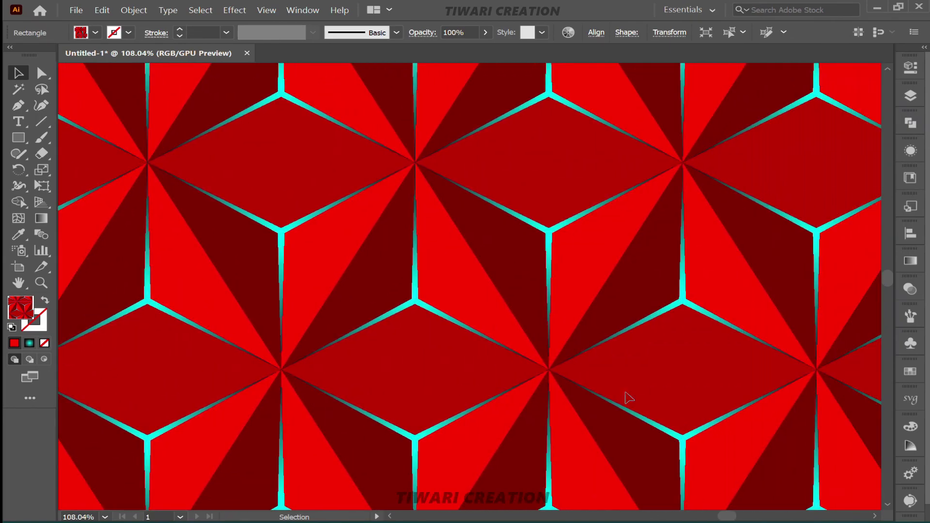
scroll(629, 398, "right", 3)
scroll(628, 397, "right", 3)
scroll(628, 397, "right", 3)
scroll(628, 397, "right", 5)
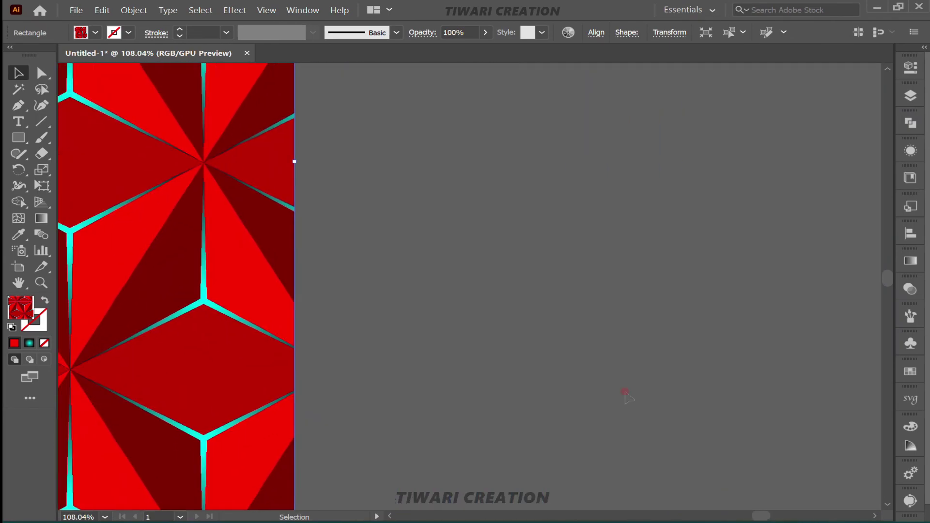